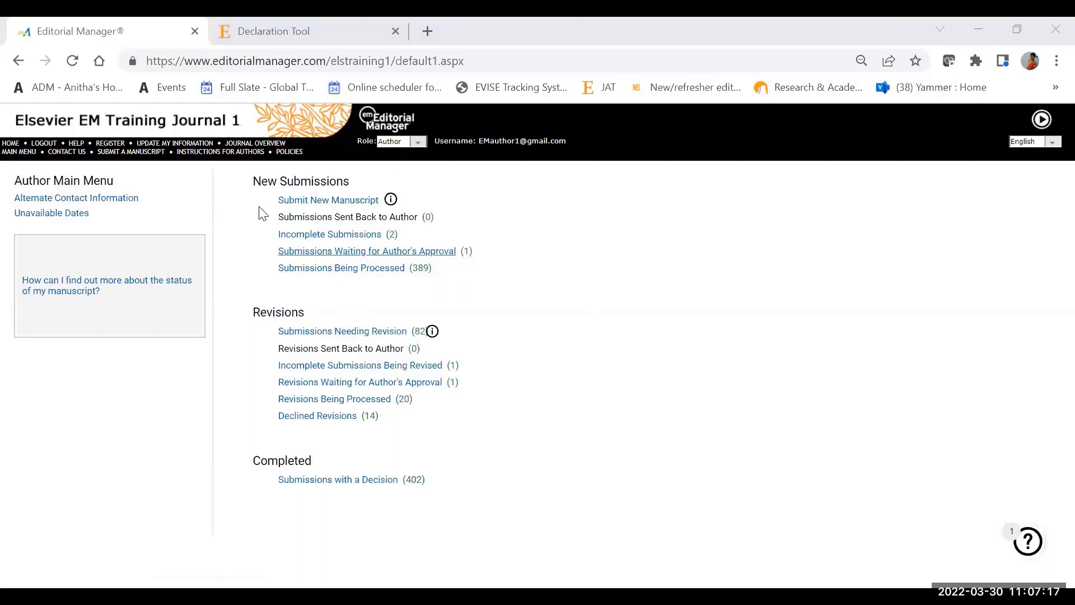
Step: Start a manuscript submission and continue the incomplete submission titled "Declaration of interests"
left_click(340, 202)
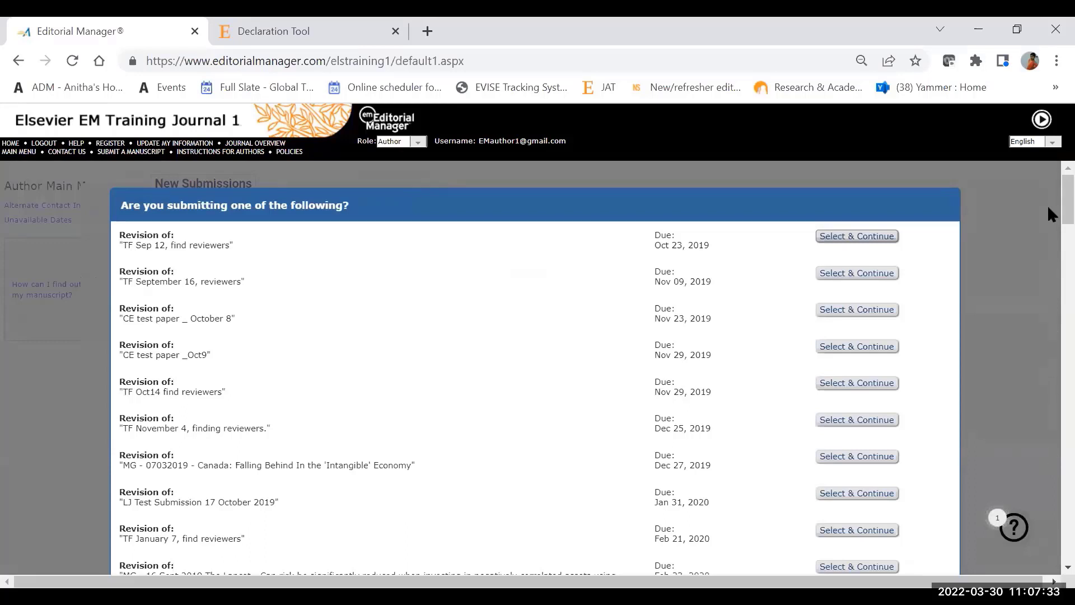
scroll(1049, 241, "down", 20)
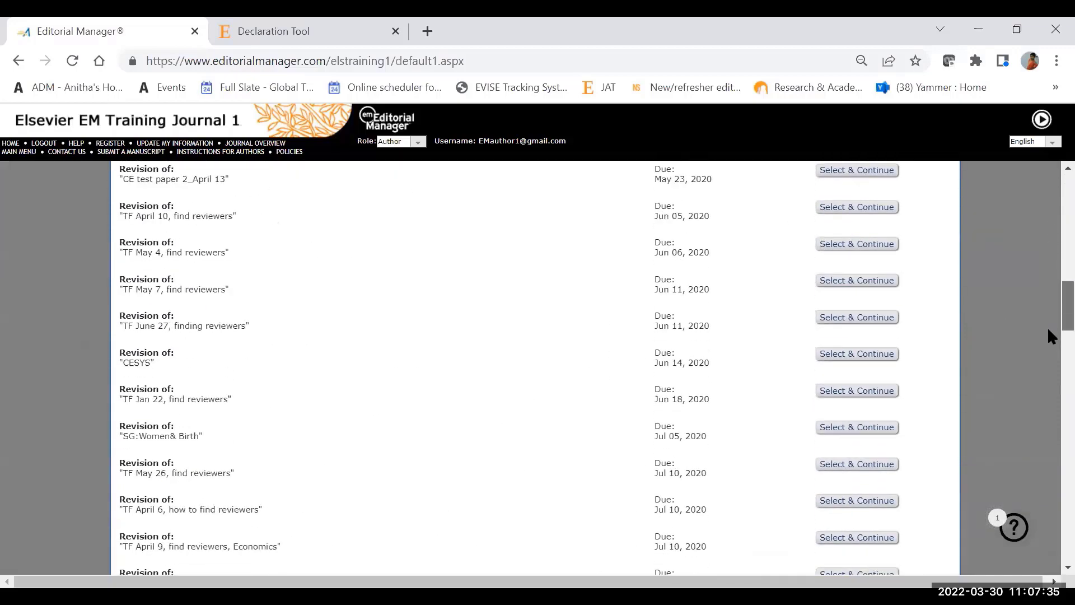
scroll(1048, 364, "down", 20)
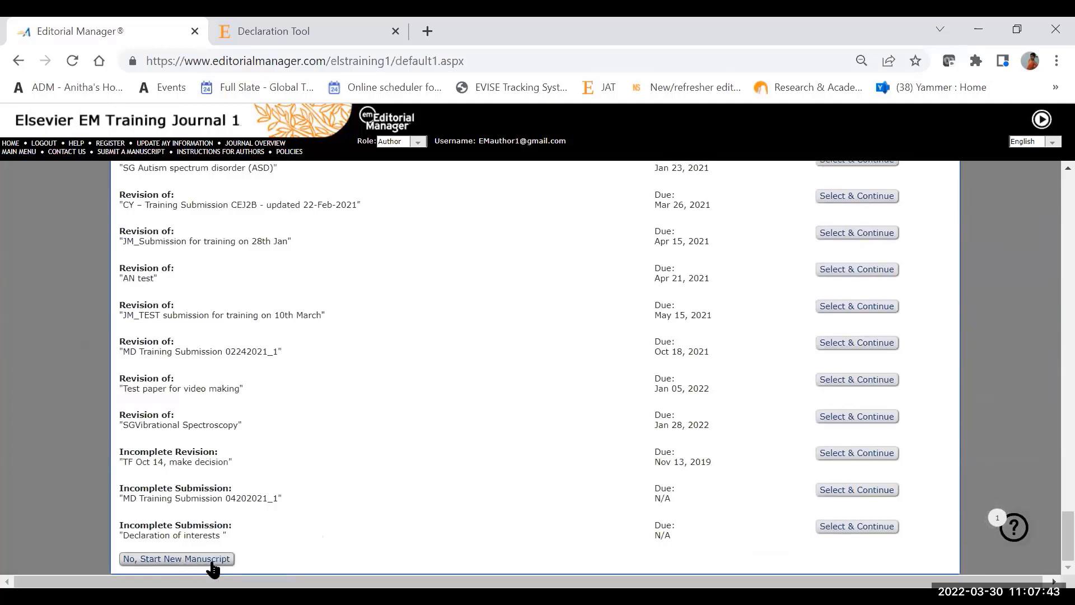
left_click(844, 531)
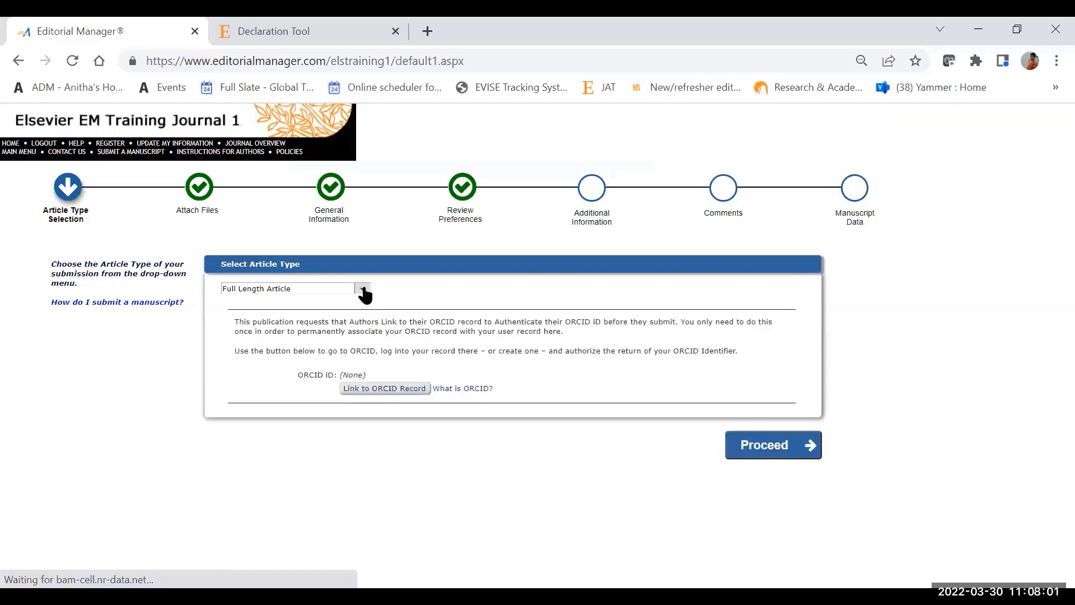
Step: Choose Full Length Article as the article type and proceed to the Attach Files stage
left_click(363, 290)
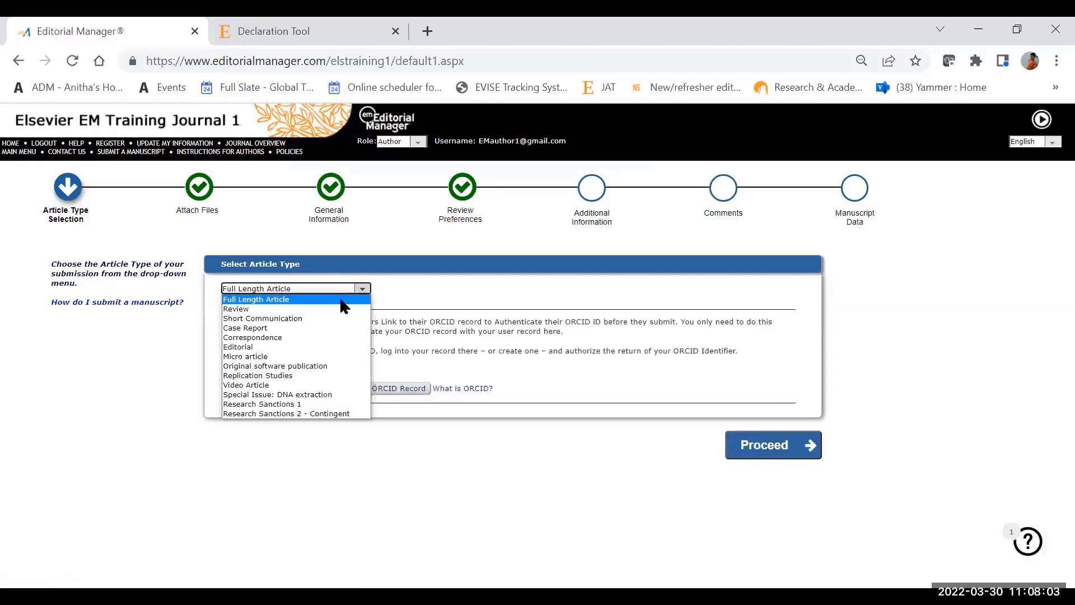
left_click(341, 300)
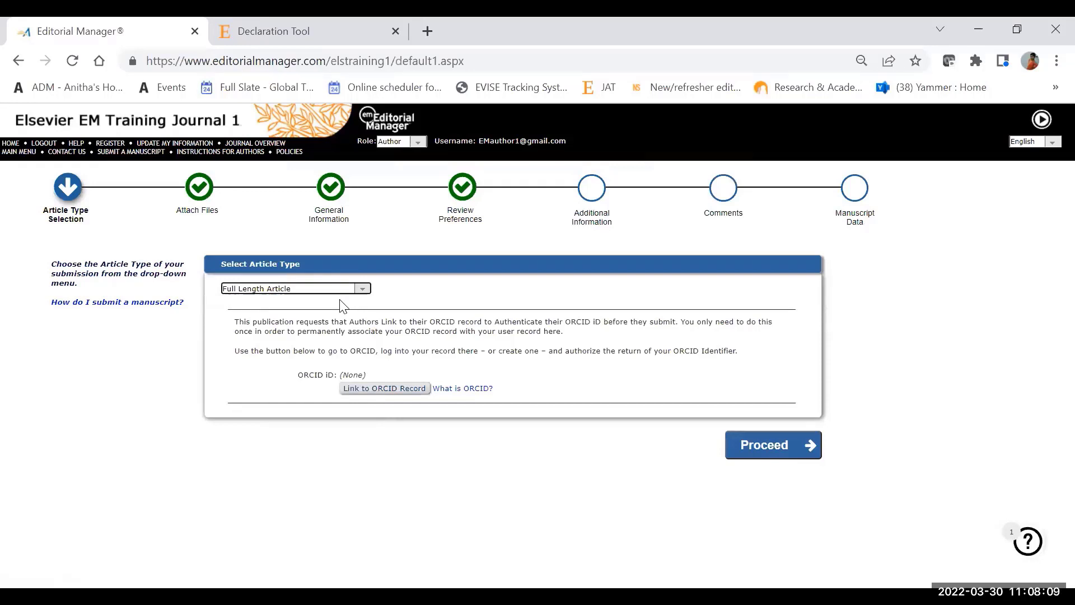
left_click(353, 290)
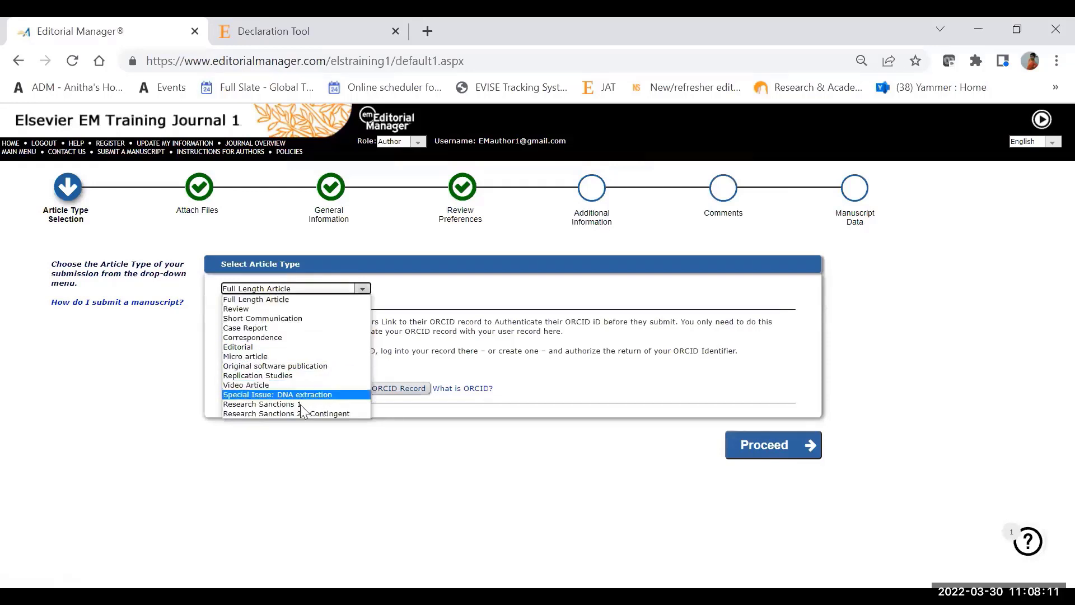
left_click(310, 299)
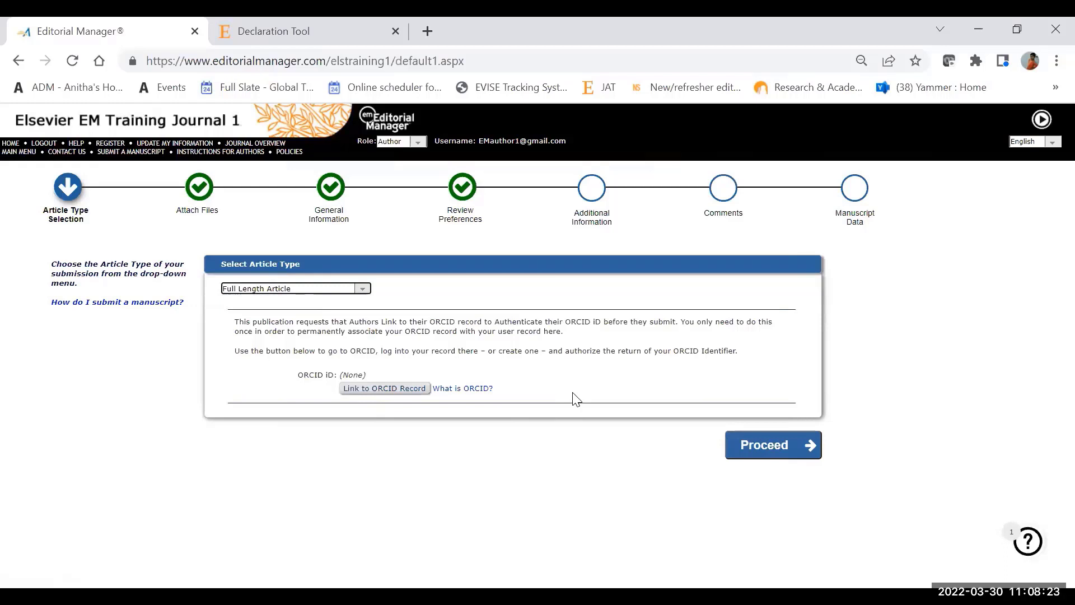
left_click(772, 454)
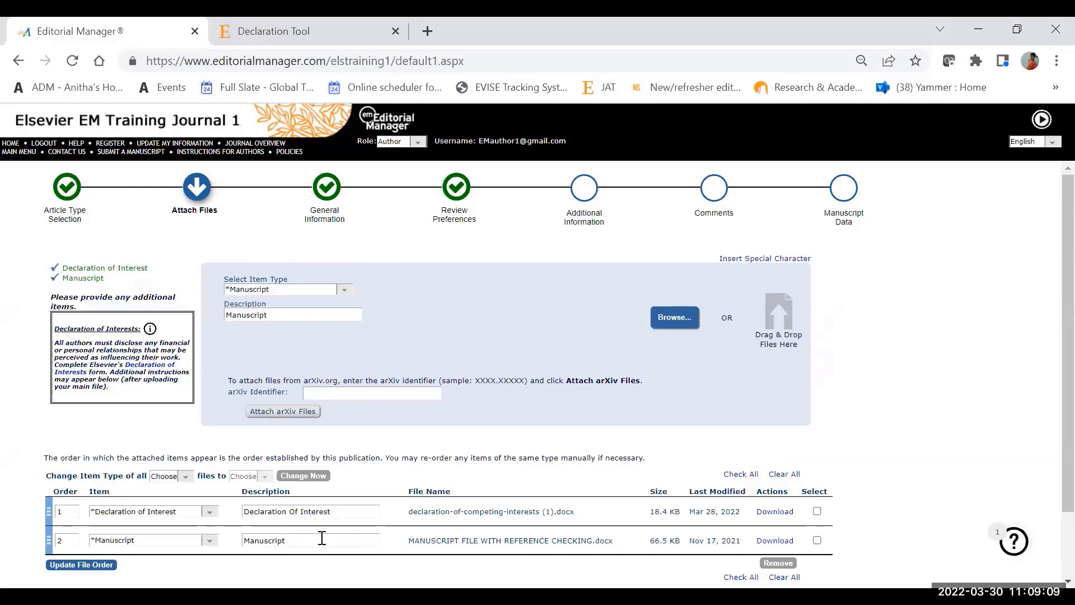
Step: Switch the new attachment's item type to Research Data to examine its repository and dataset fields
left_click(345, 290)
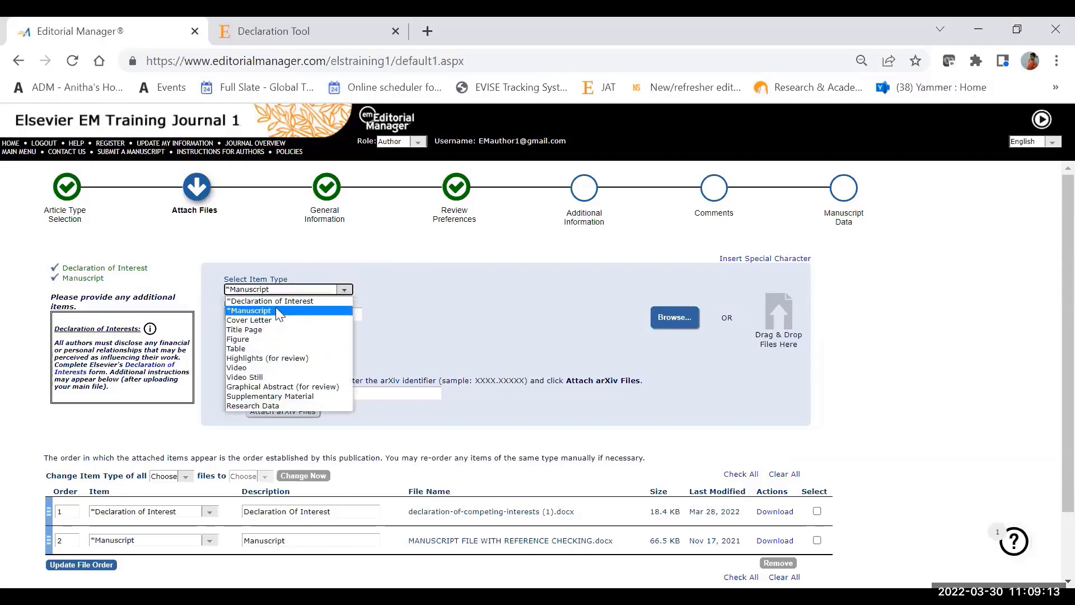
left_click(479, 317)
left_click(345, 290)
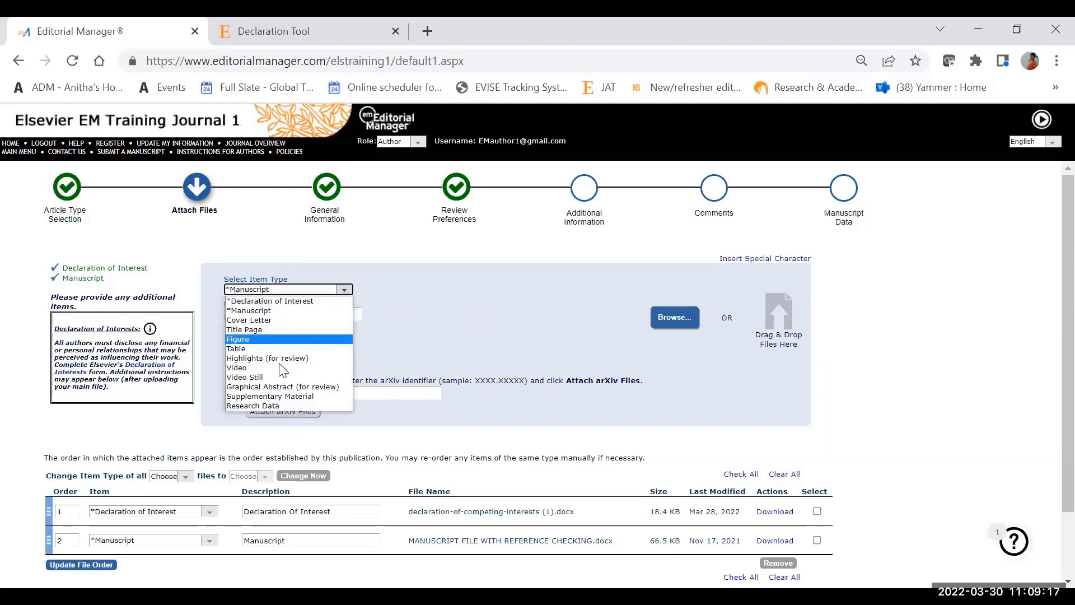
left_click(271, 405)
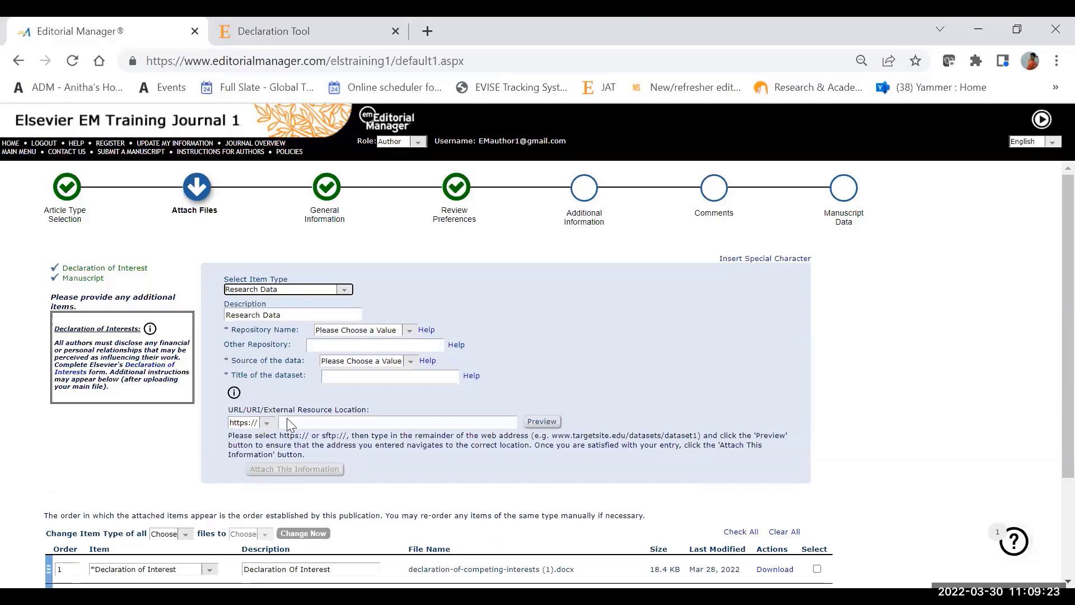
left_click(297, 475)
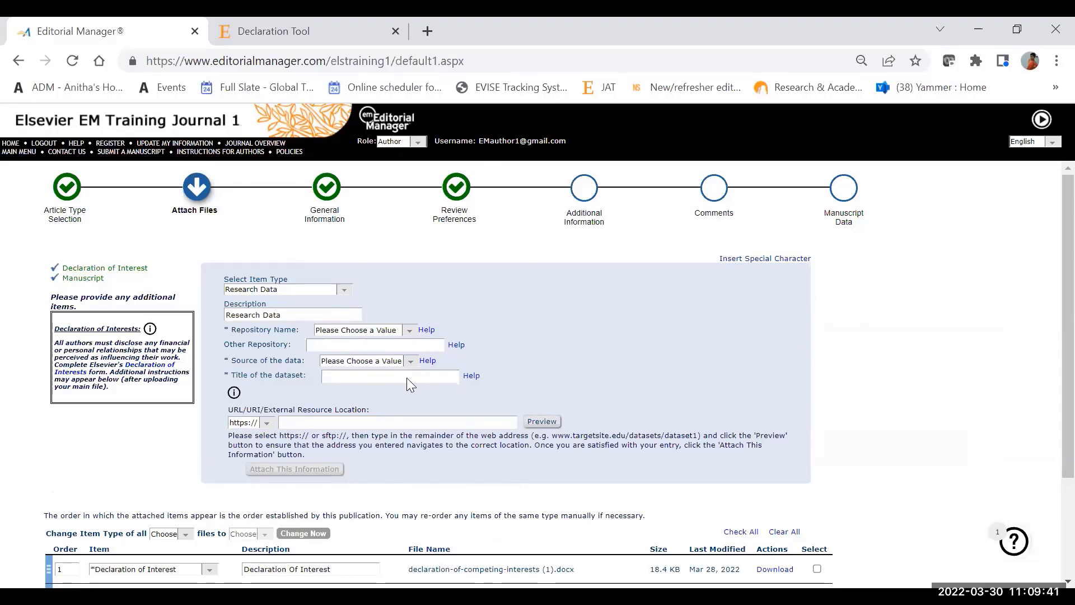
Step: Keep Declaration of Interest as the first attached file's item type and proceed to General Information
left_click(1067, 581)
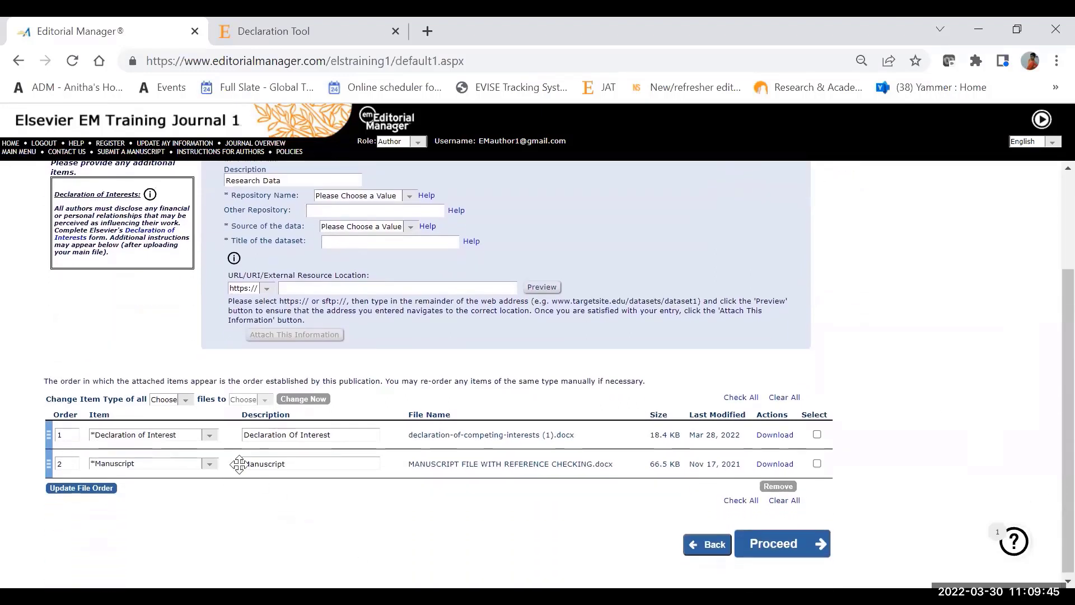
left_click(210, 441)
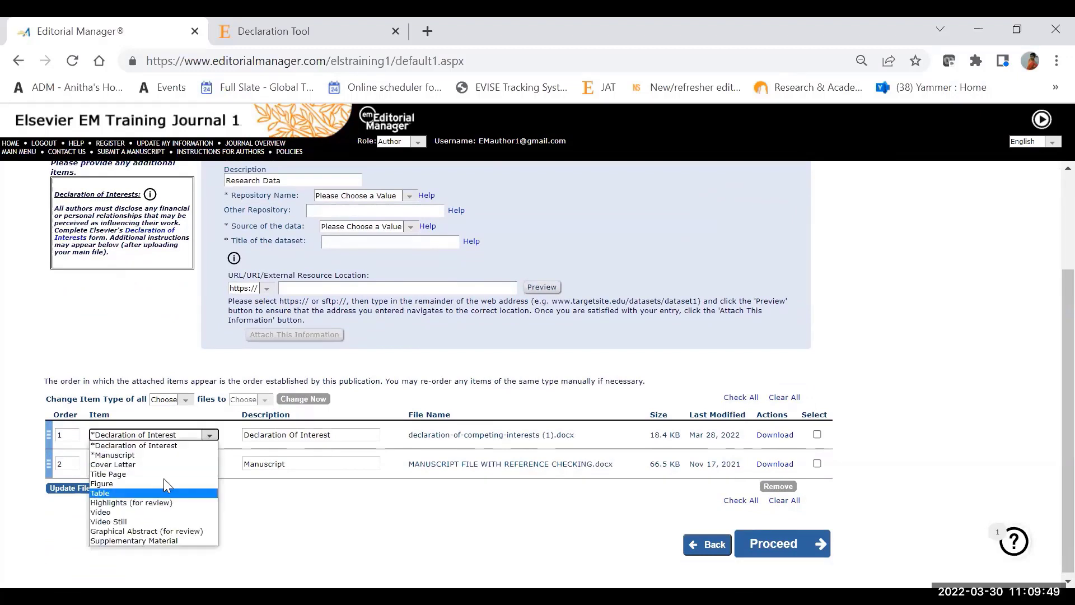
left_click(178, 448)
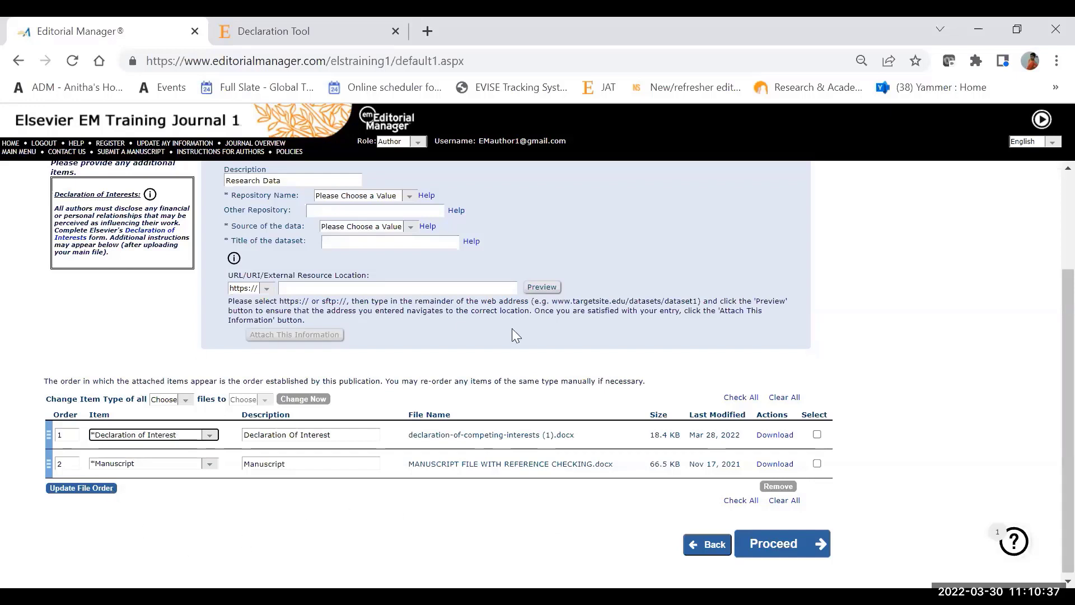
left_click(780, 545)
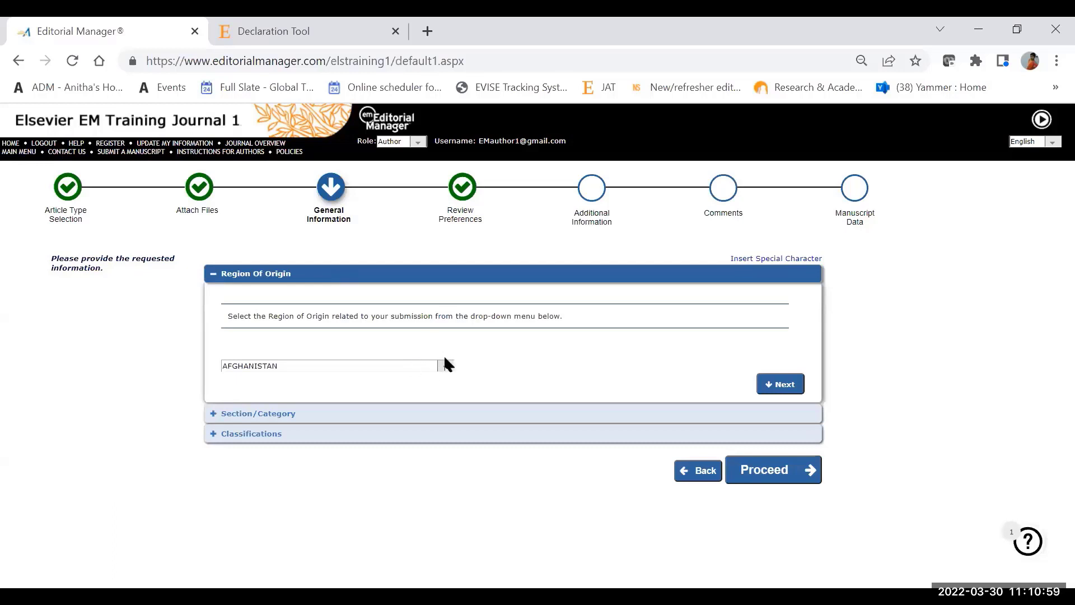
Step: Review the section and classifications, keeping Basic Science Section, and proceed to Review Preferences
left_click(383, 418)
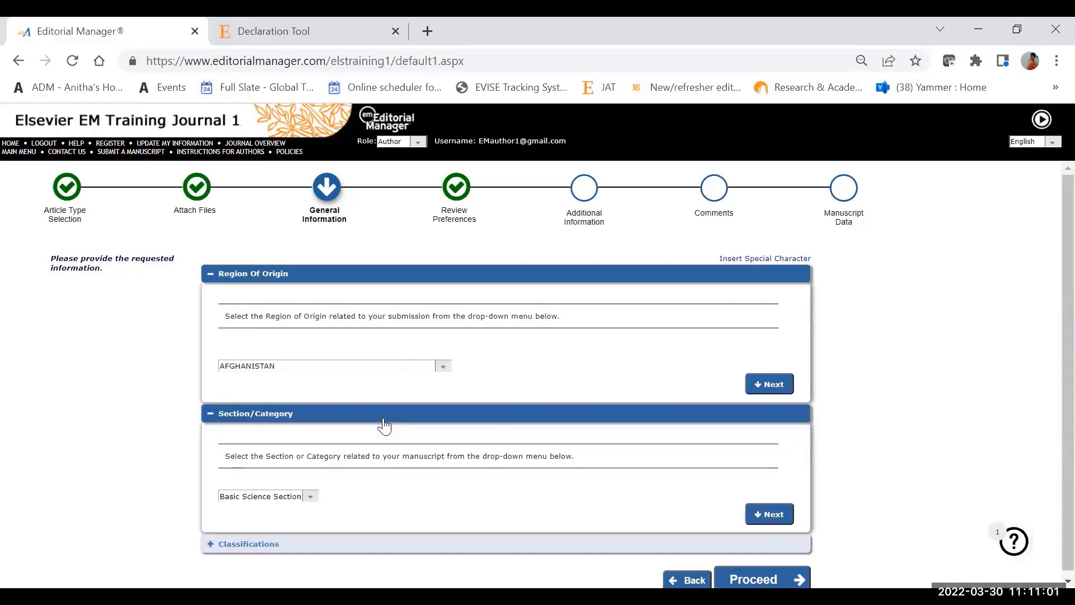
left_click(306, 500)
left_click(1068, 581)
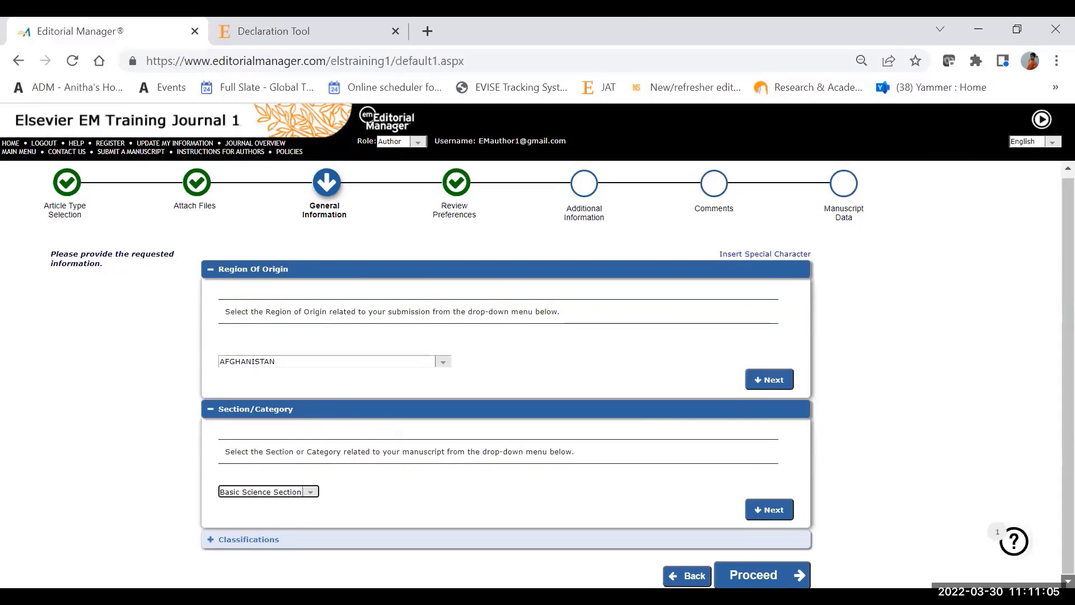
left_click(411, 546)
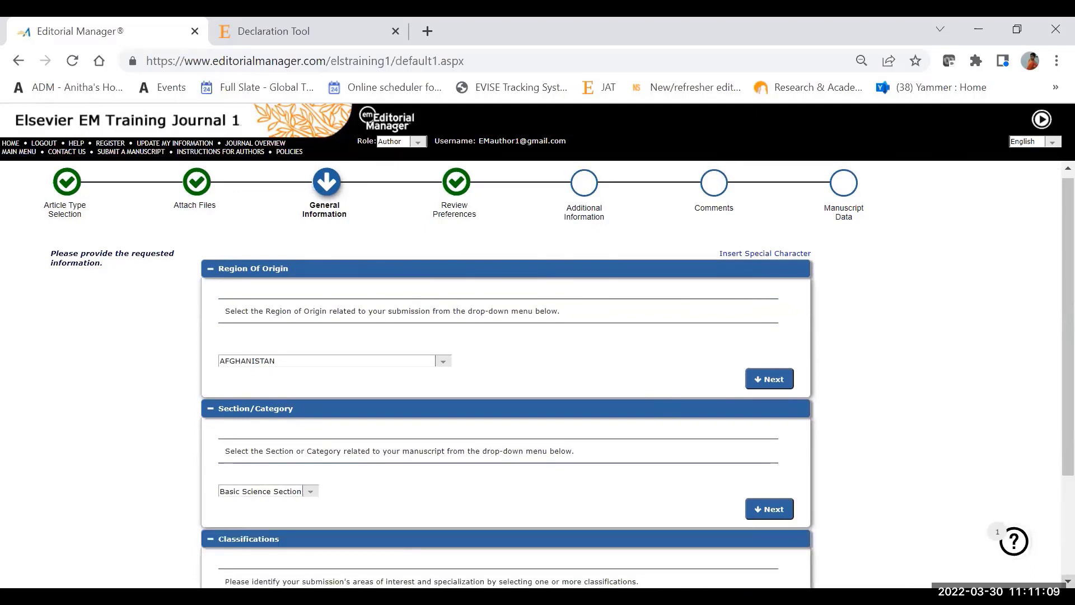
left_click(1067, 582)
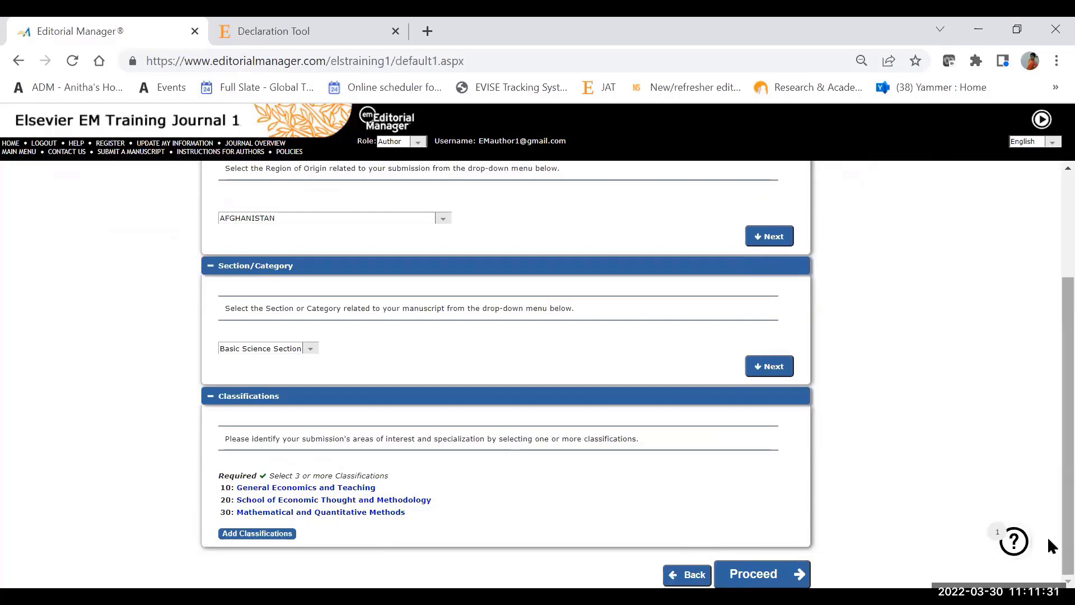
left_click(769, 572)
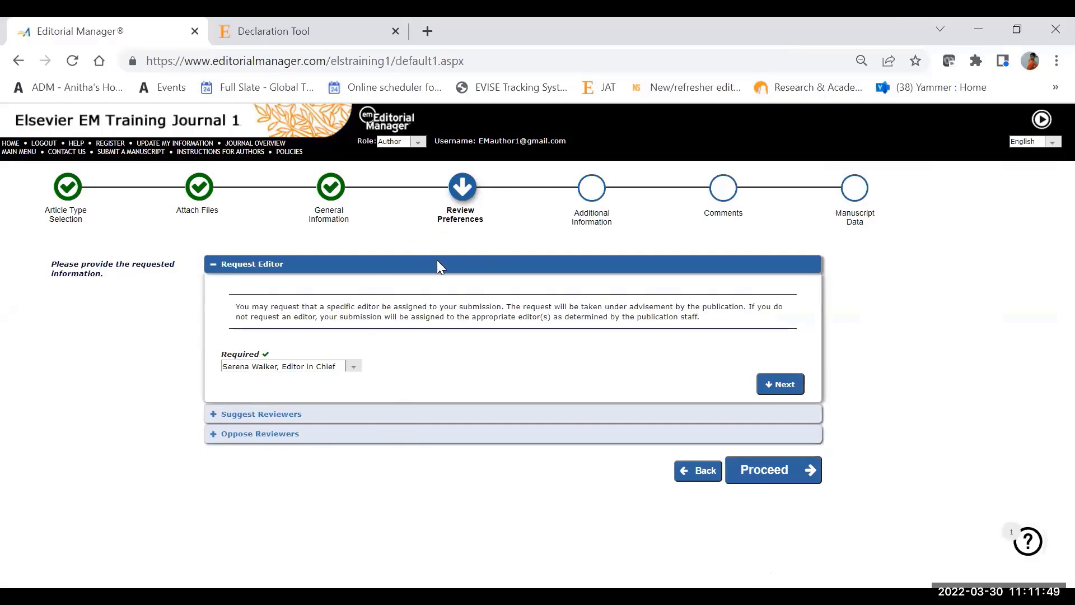
Step: Review the requested editor and the suggested and opposed reviewer lists, keeping the current choices, and proceed to Additional Information
left_click(354, 368)
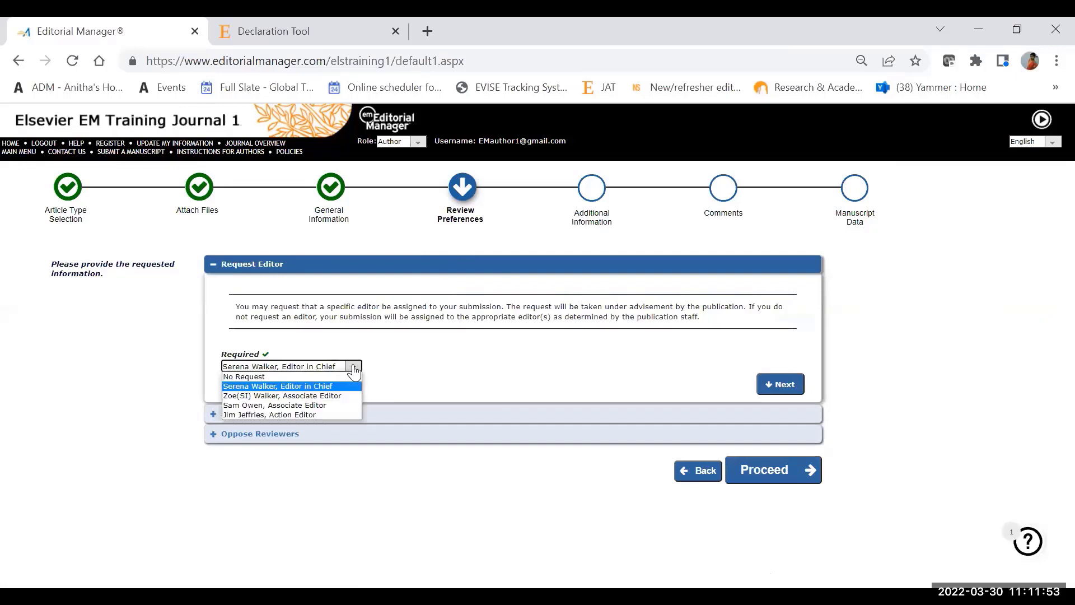
left_click(354, 369)
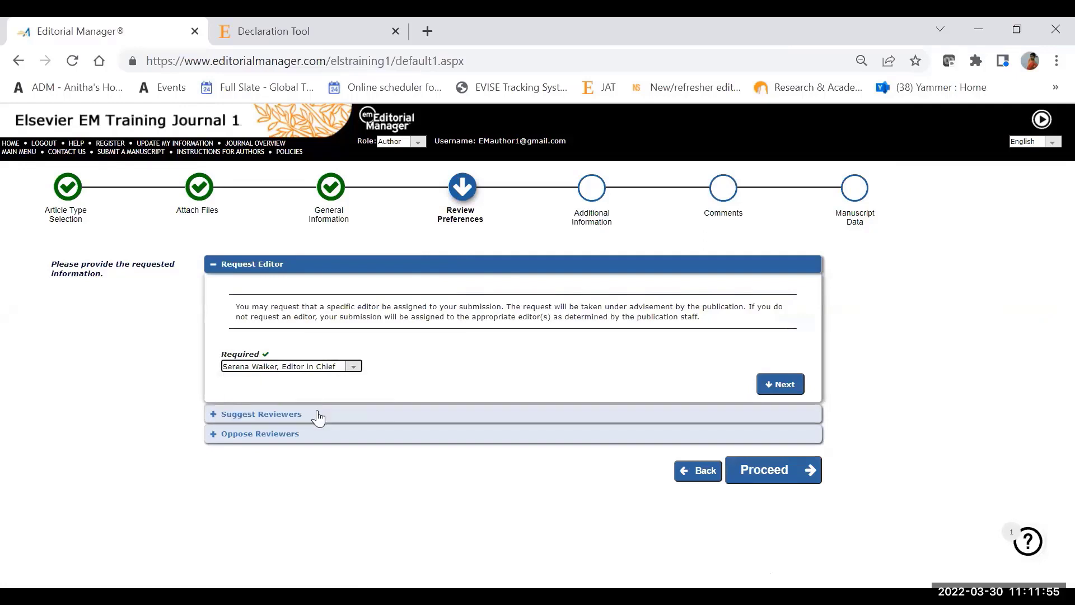
left_click(316, 419)
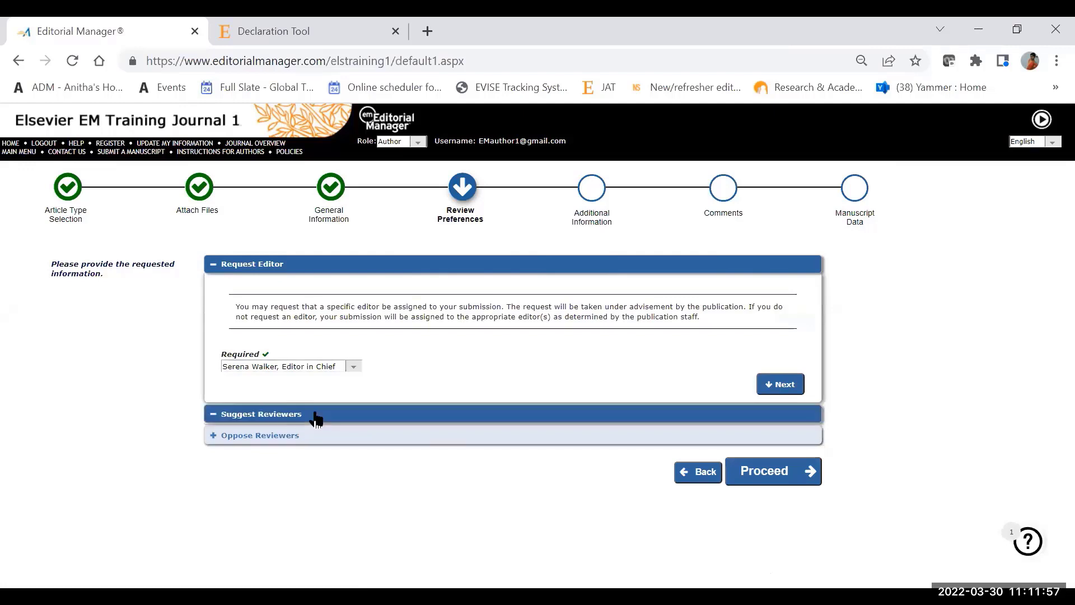
scroll(321, 524, "down", 2)
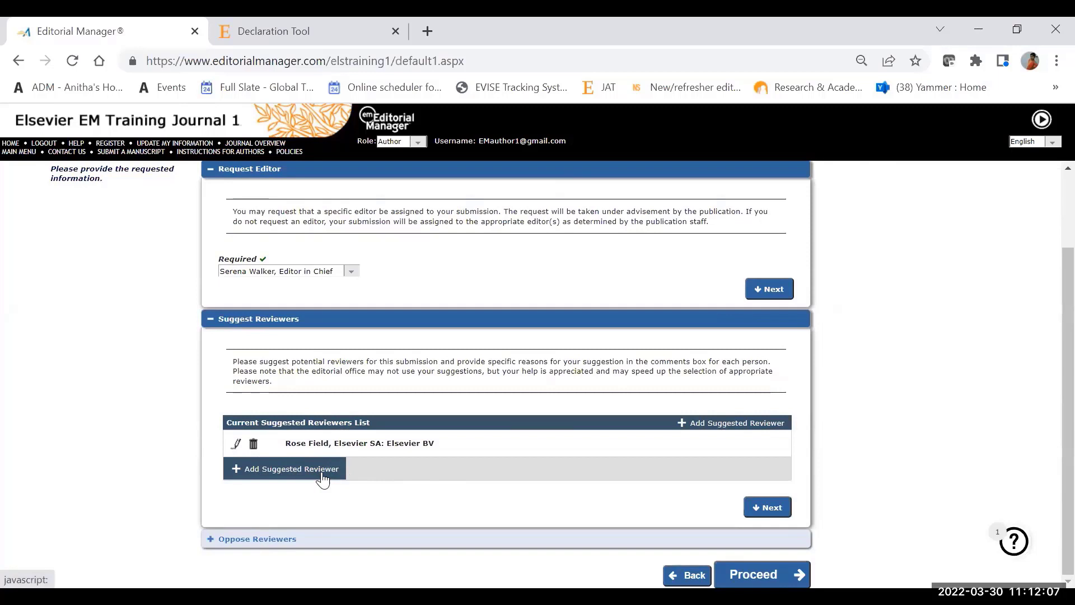
left_click(331, 543)
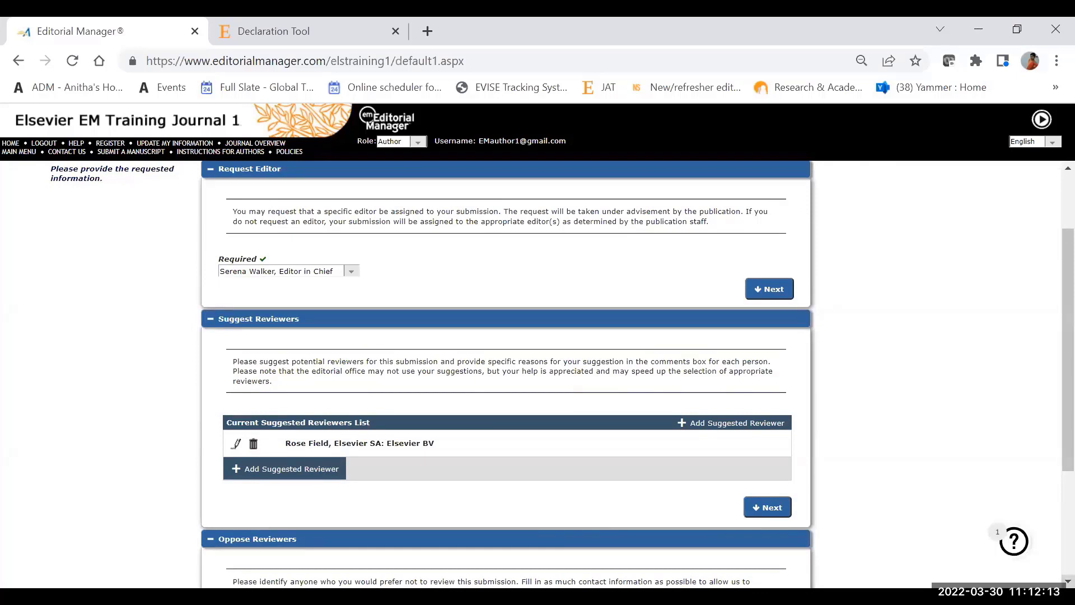
scroll(563, 374, "down", 3)
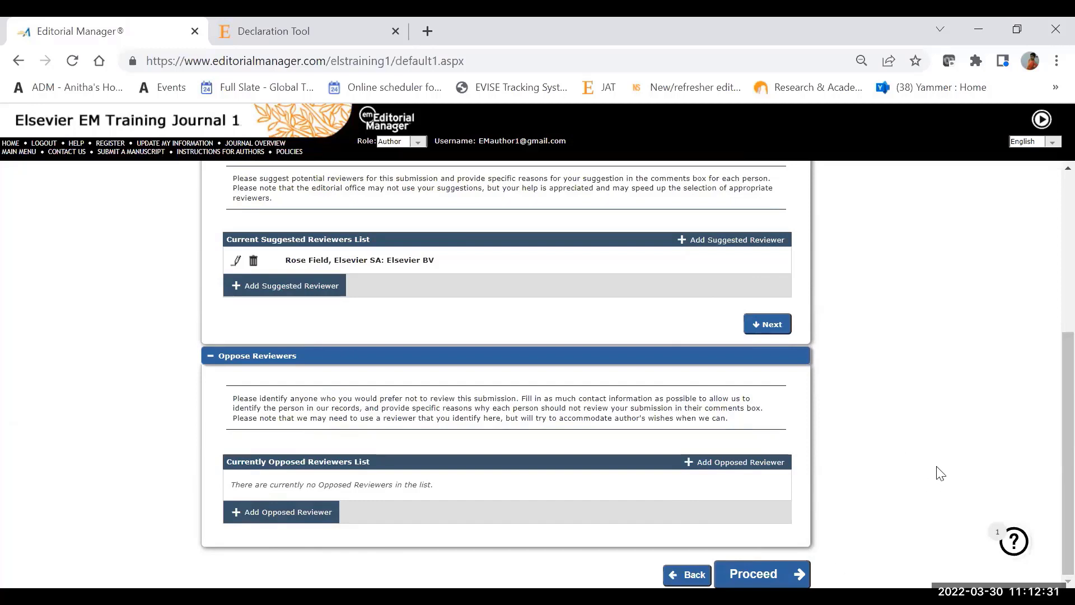
left_click(772, 575)
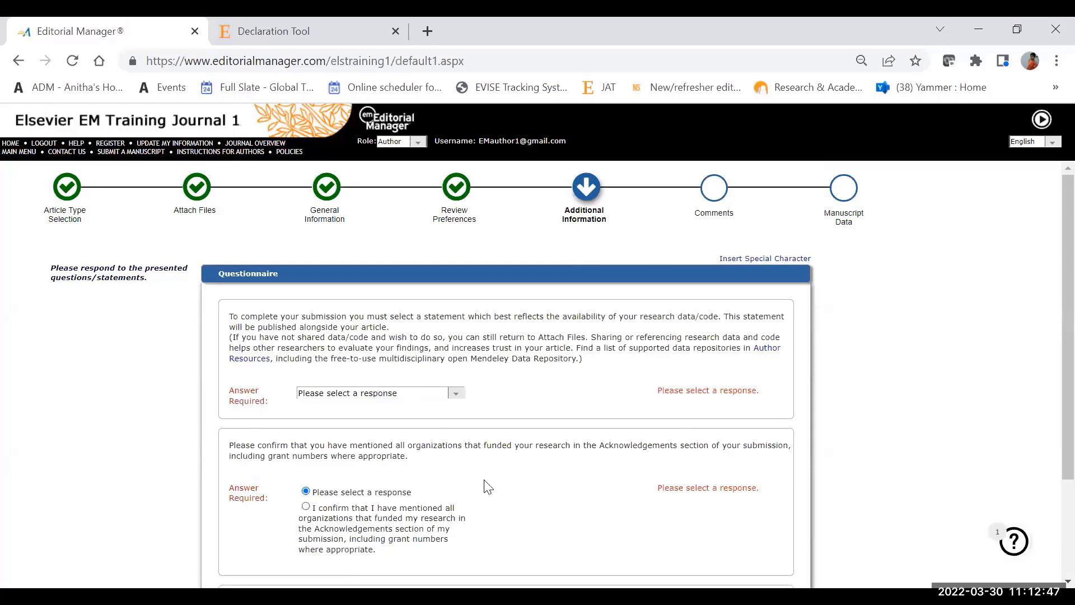
Step: Answer that the data used is confidential and confirm that all funding organizations are mentioned in the Acknowledgements
left_click(456, 397)
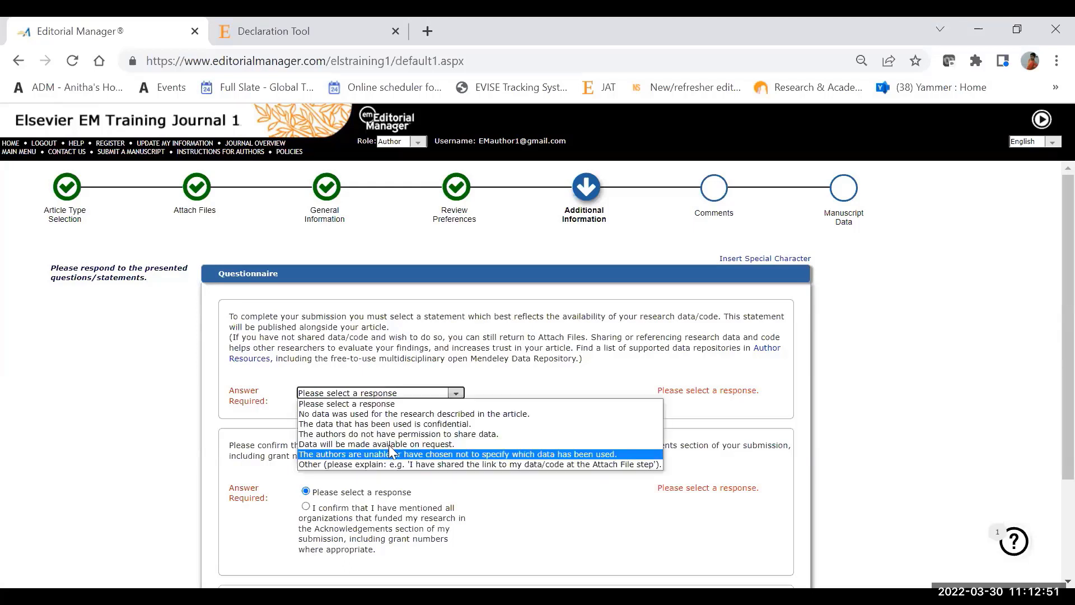
left_click(404, 423)
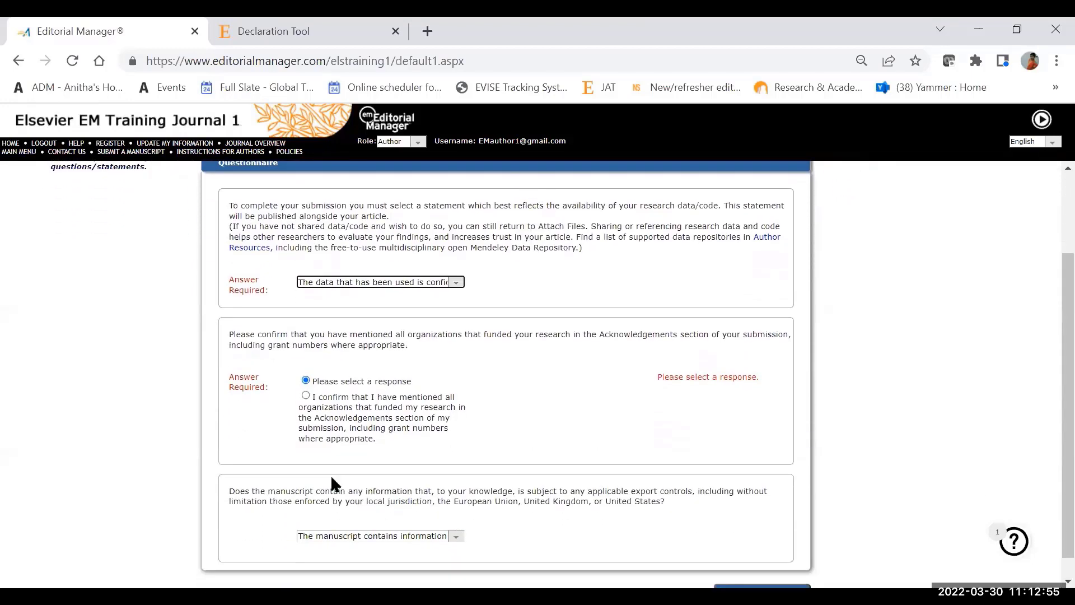
left_click(306, 396)
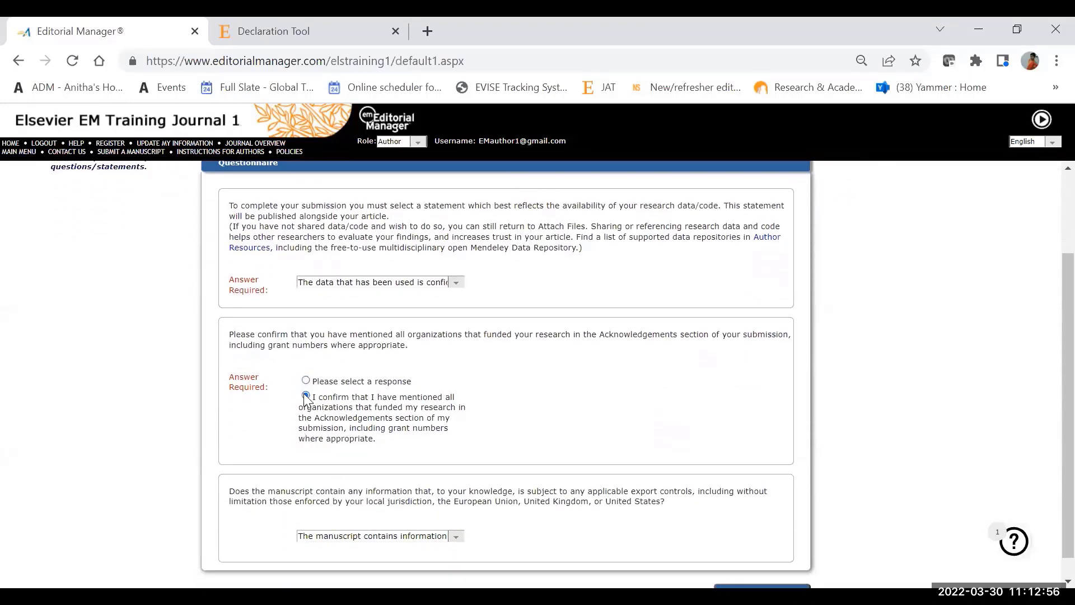
Step: Keep the export controls answer beginning "The manuscript contains information" and proceed to the Comments stage
left_click(458, 538)
left_click(444, 559)
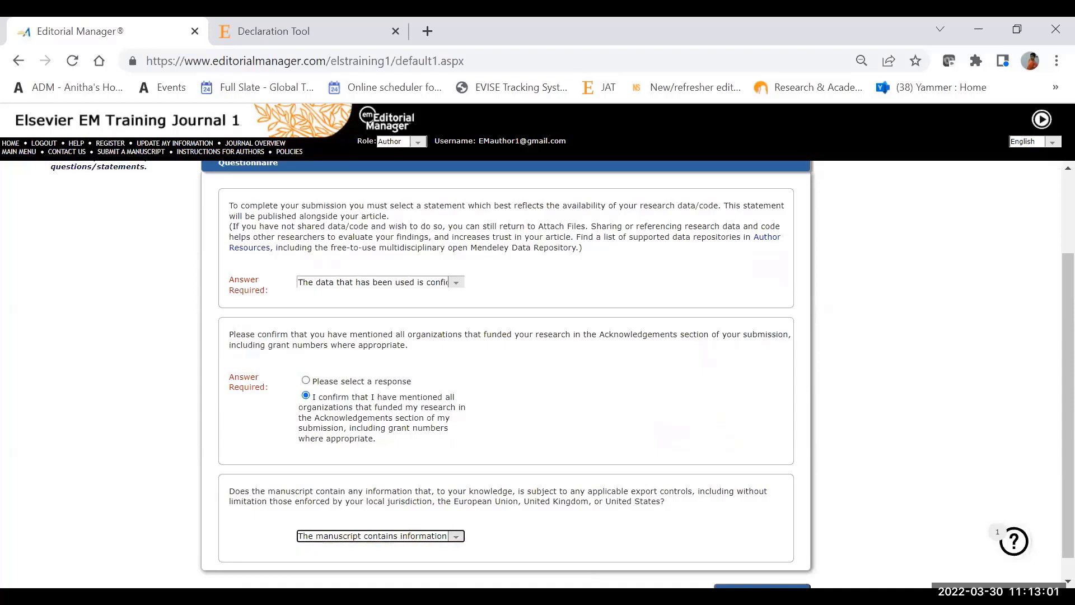
left_click(1068, 581)
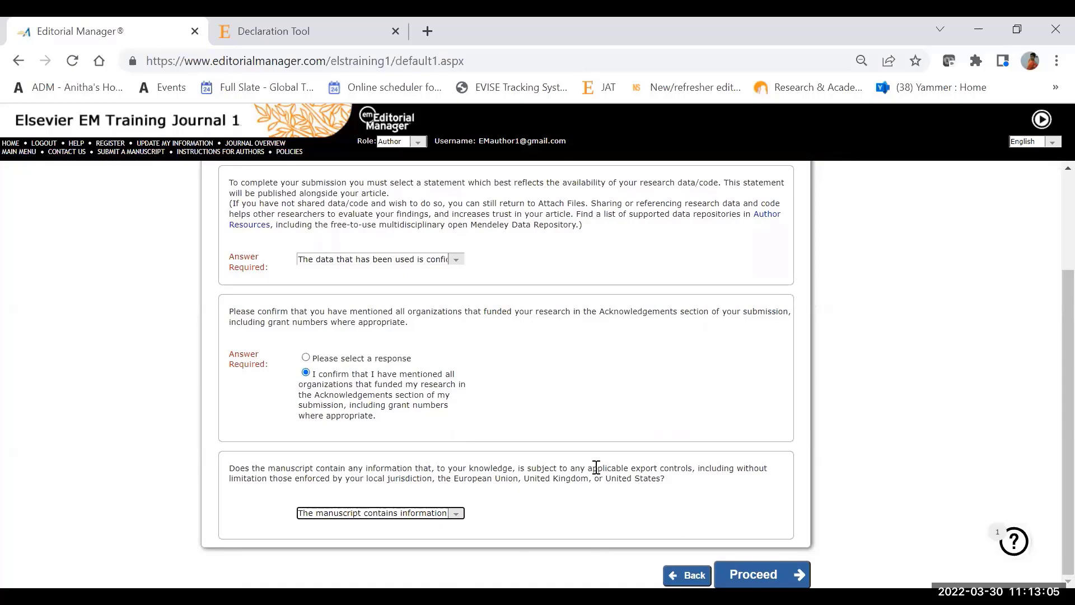
left_click(749, 571)
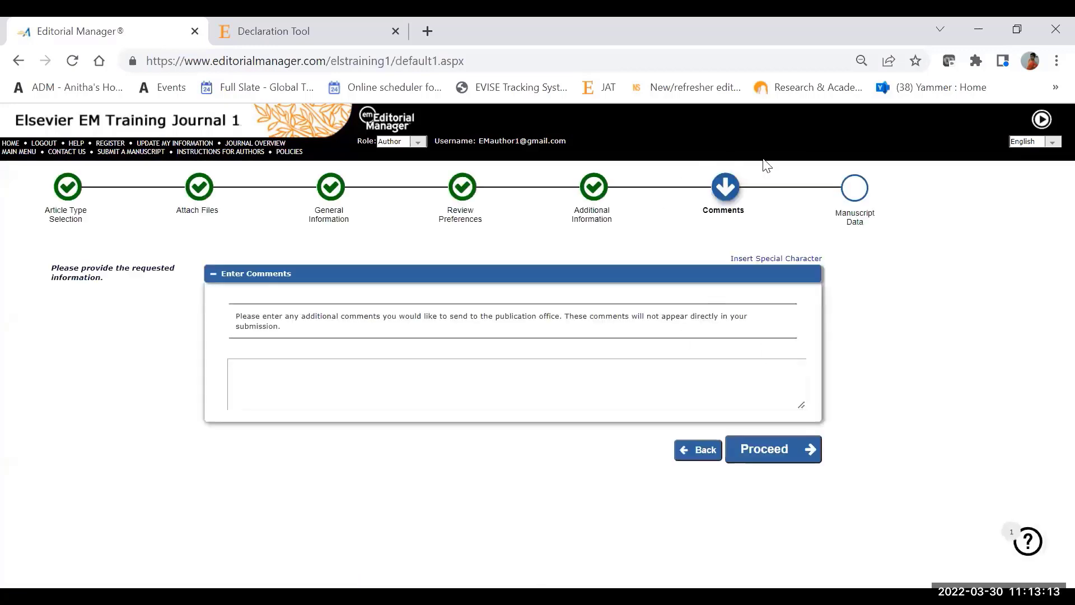
Step: Enter "test submission" as the comment to the publication office and proceed to Manuscript Data
left_click(401, 395)
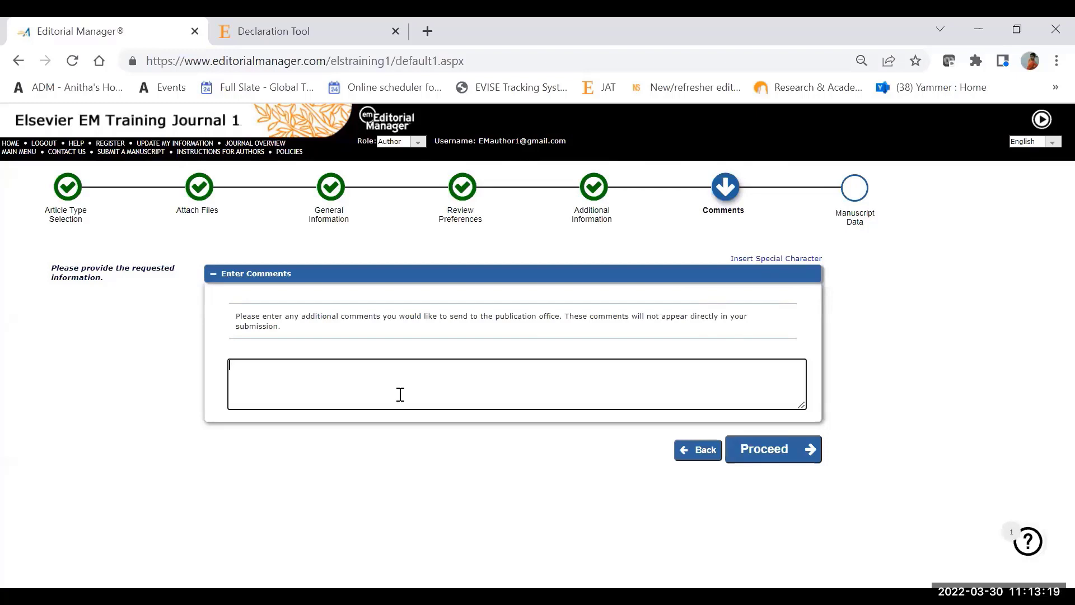
type("test submission")
left_click(769, 452)
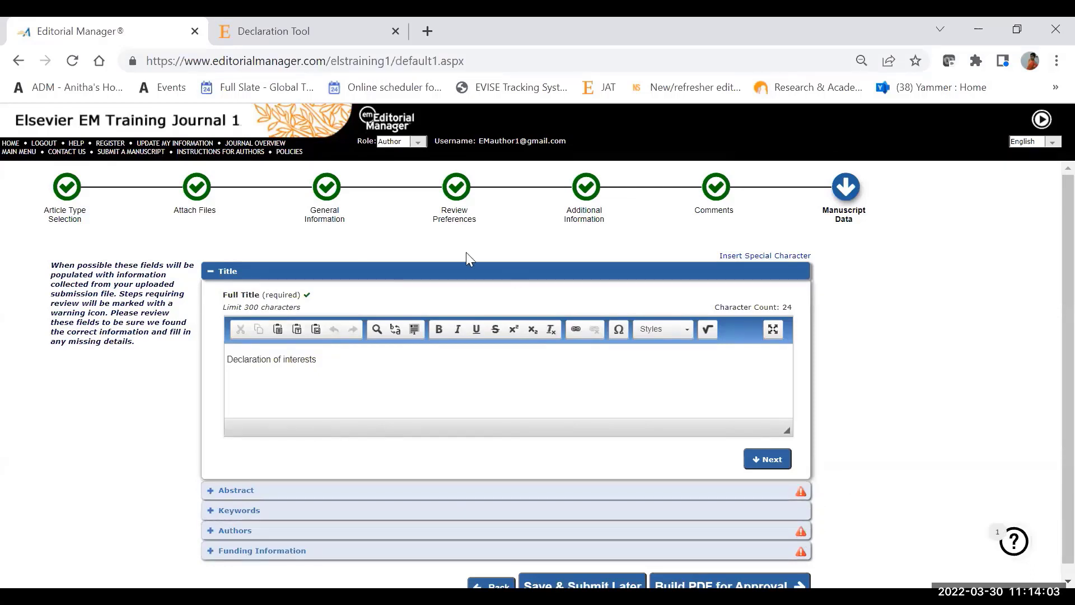
Step: Append "test submission" to the manuscript's full title
left_click(350, 381)
type("est")
key("BackSpace")
type("test submission")
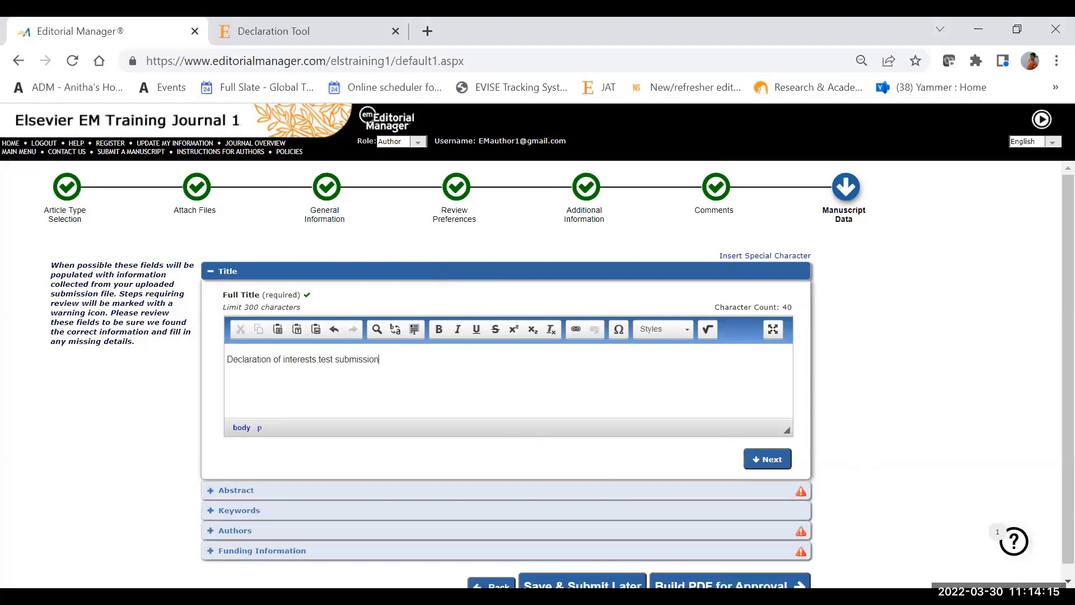
Step: Enter "Test" as the manuscript's abstract
scroll(560, 374, "down", 1)
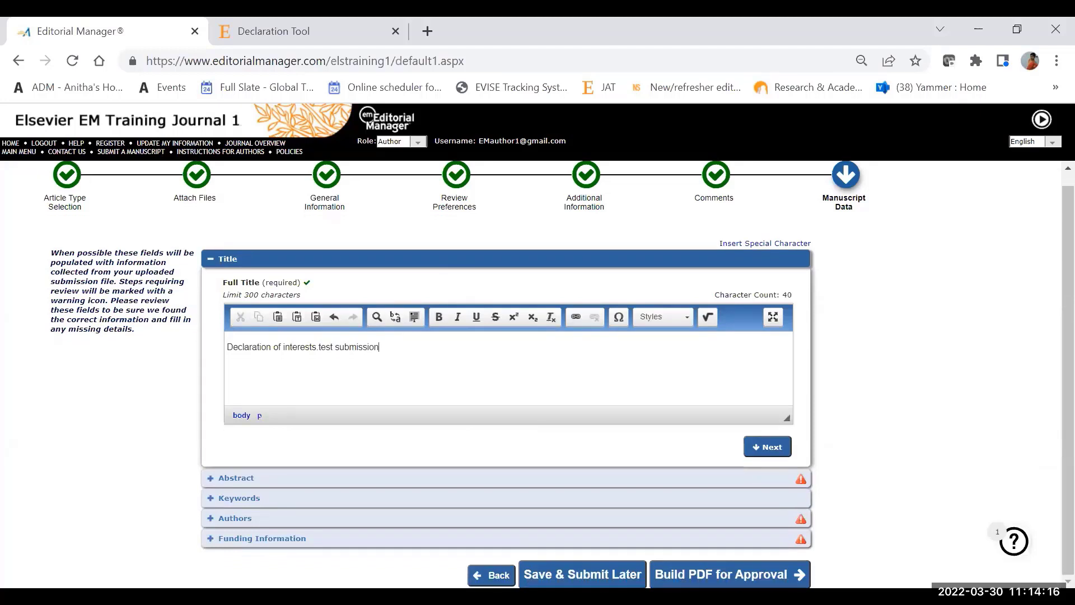
left_click(575, 483)
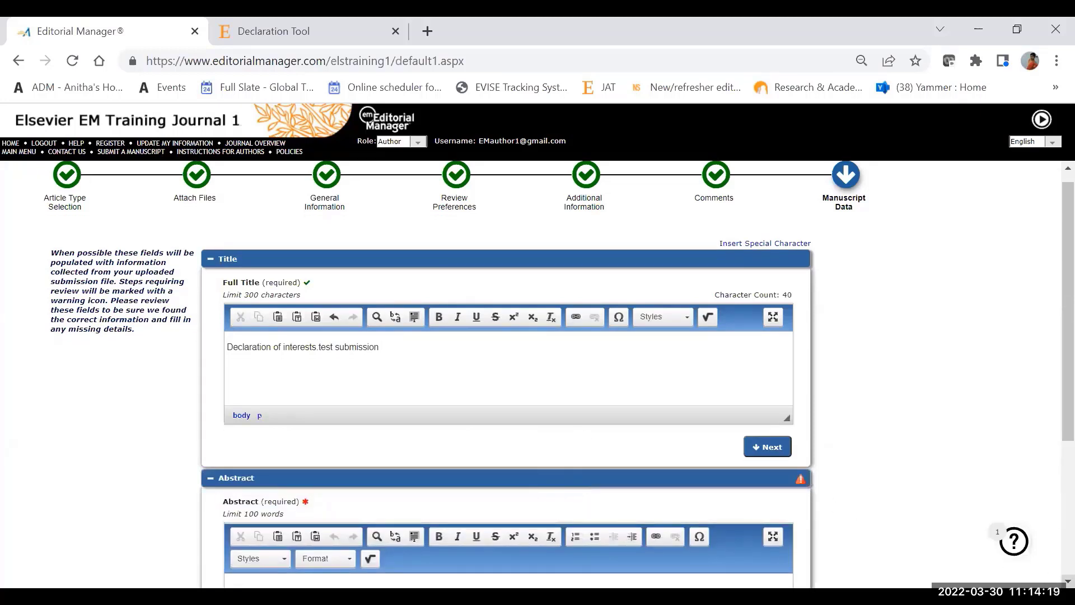
left_click(355, 409)
type("Test")
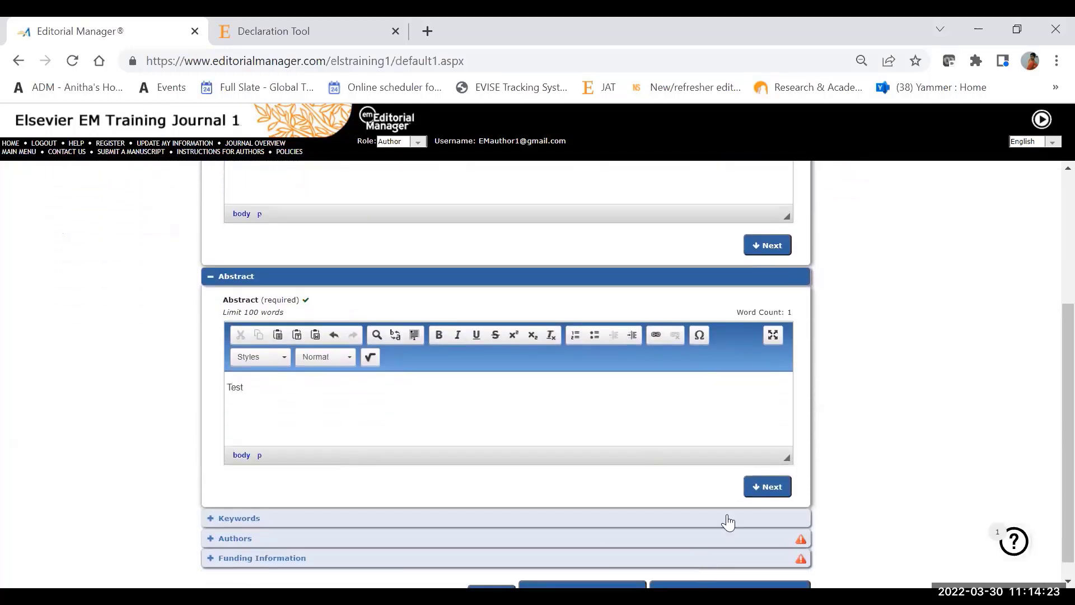
Step: Start adding another author and fill in the co-author's first name, last name and e-mail address
left_click(1068, 582)
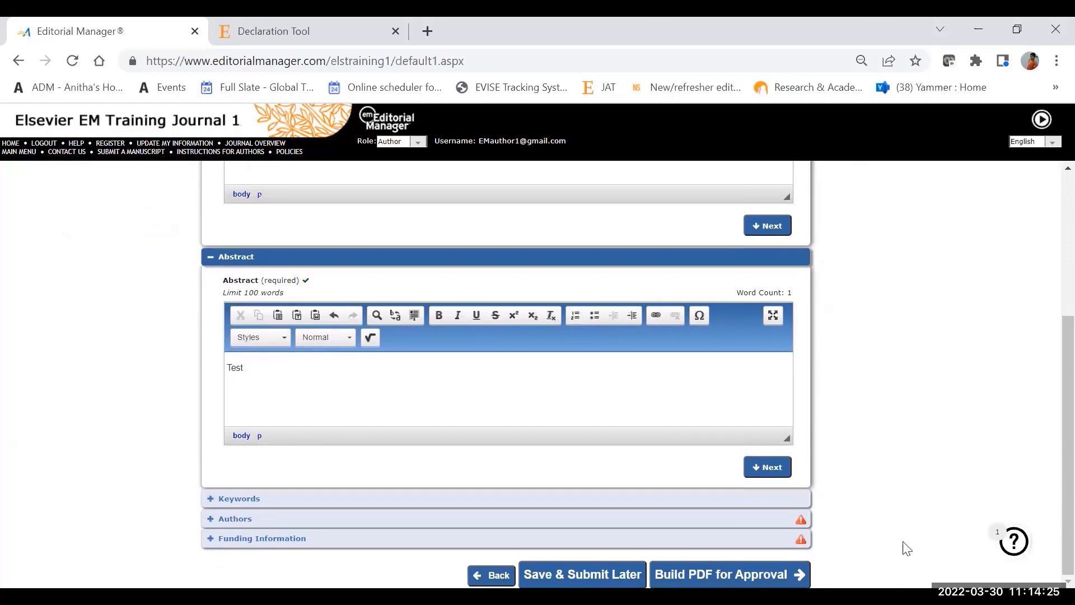
left_click(768, 526)
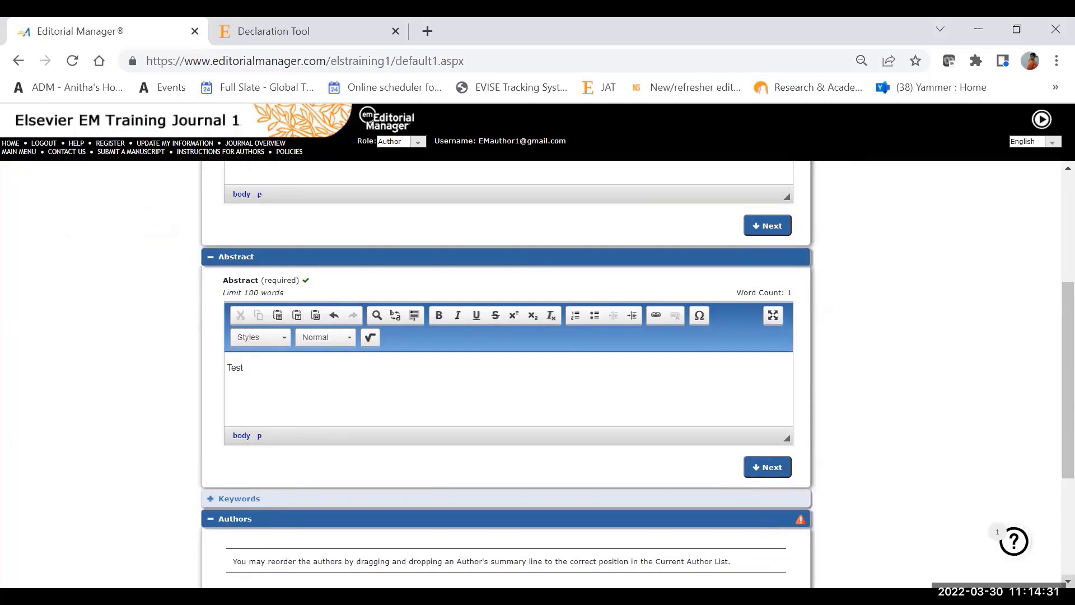
scroll(355, 523, "down", 3)
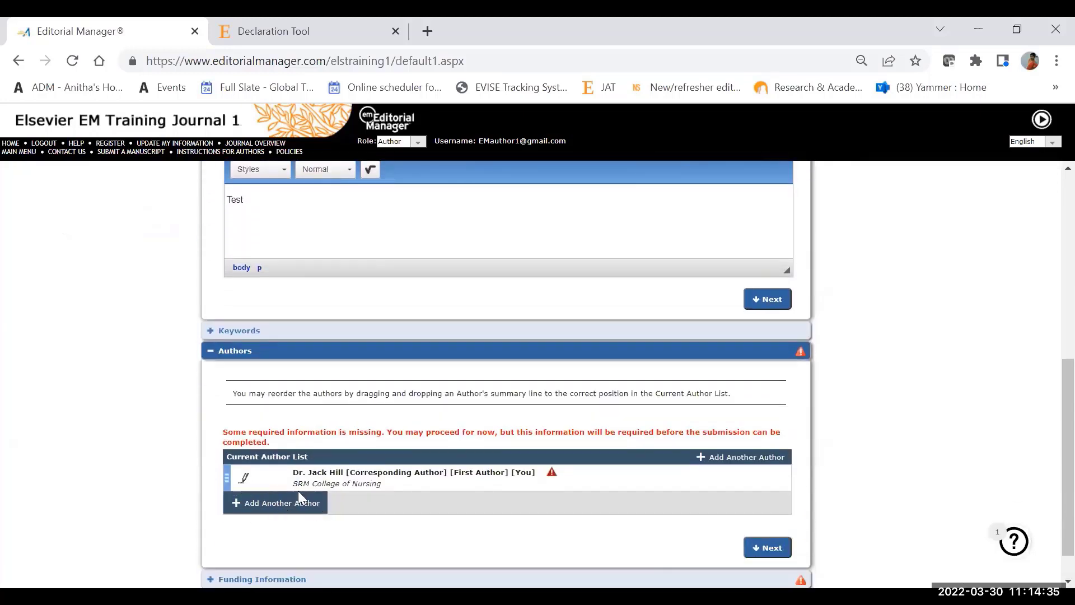
left_click(285, 504)
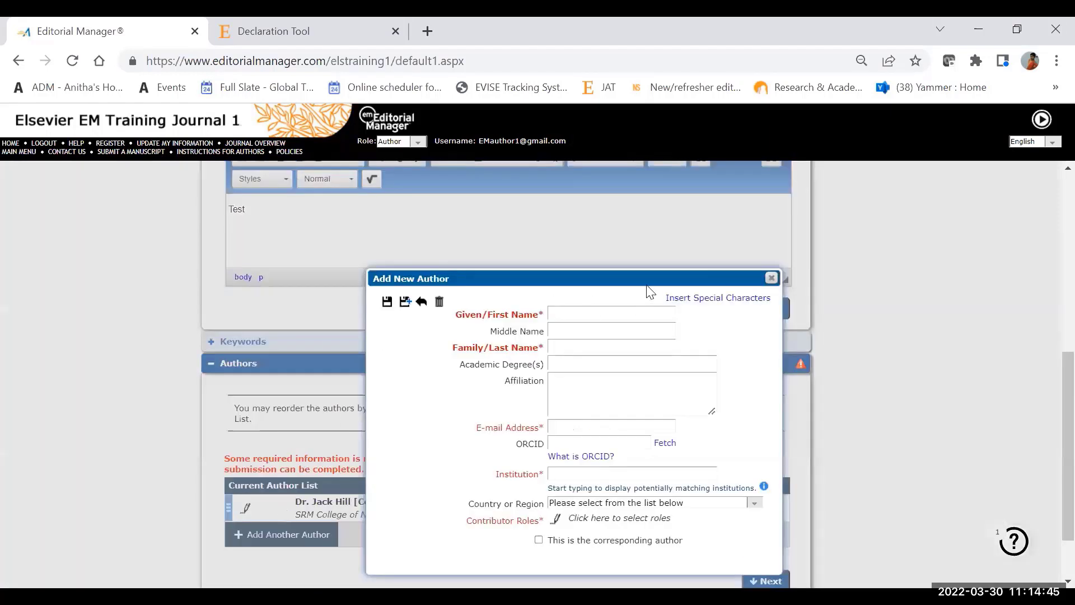
left_click(568, 318)
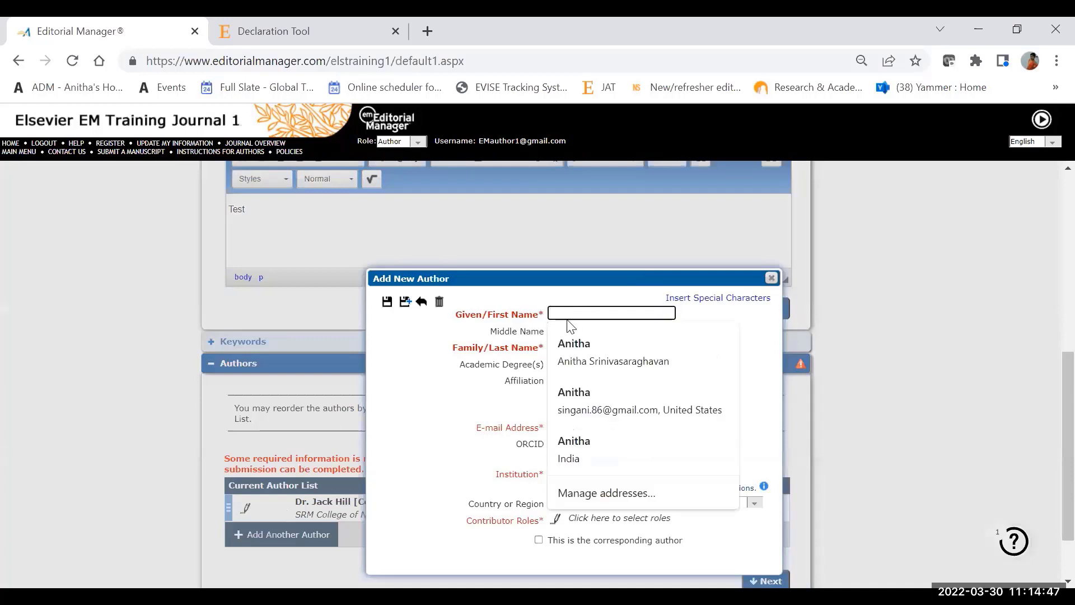
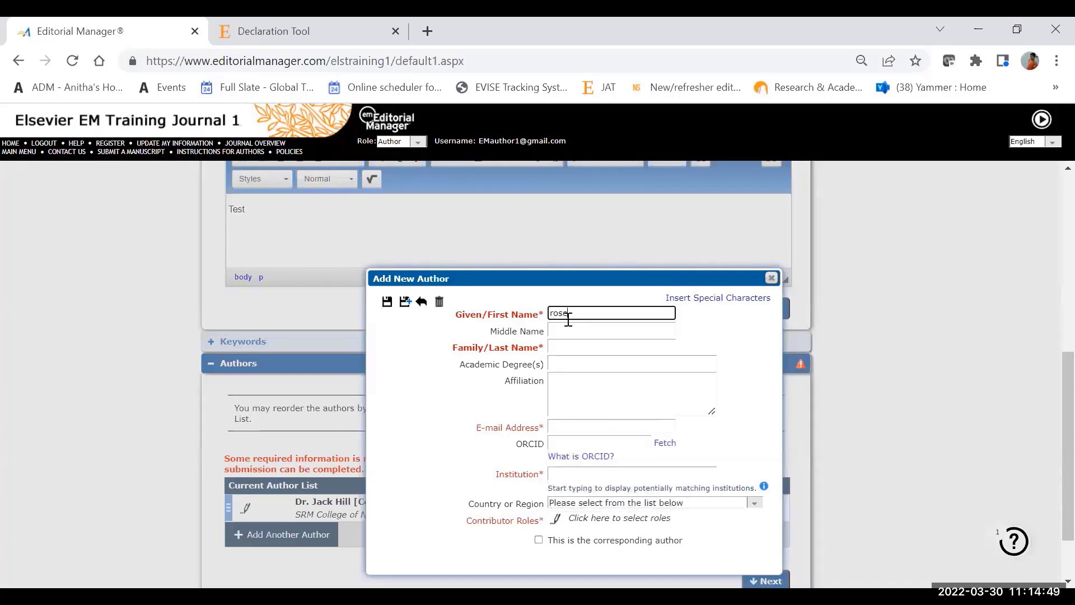
left_click(560, 352)
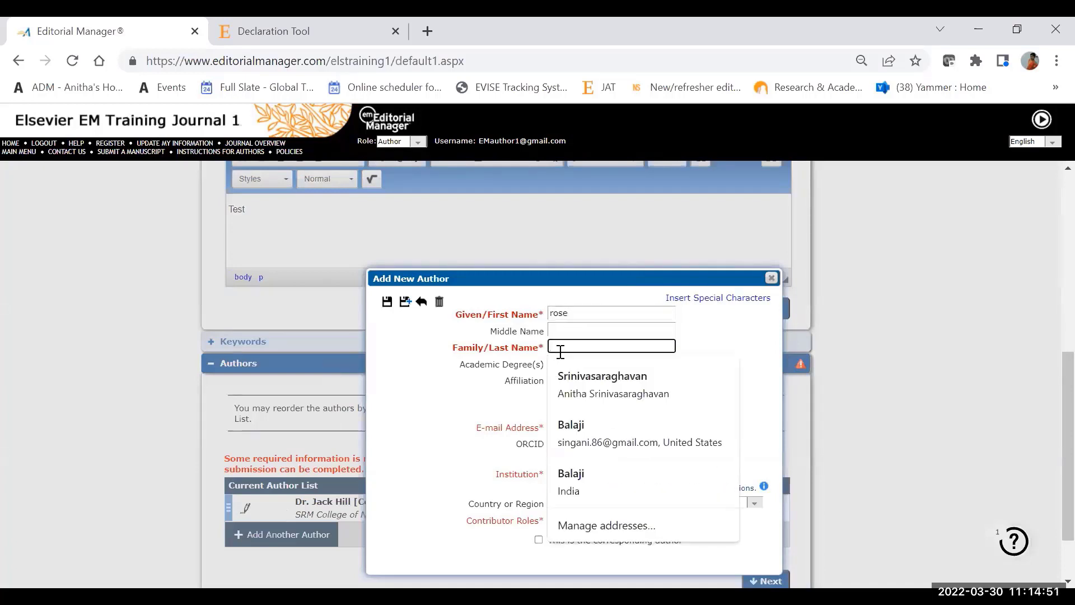
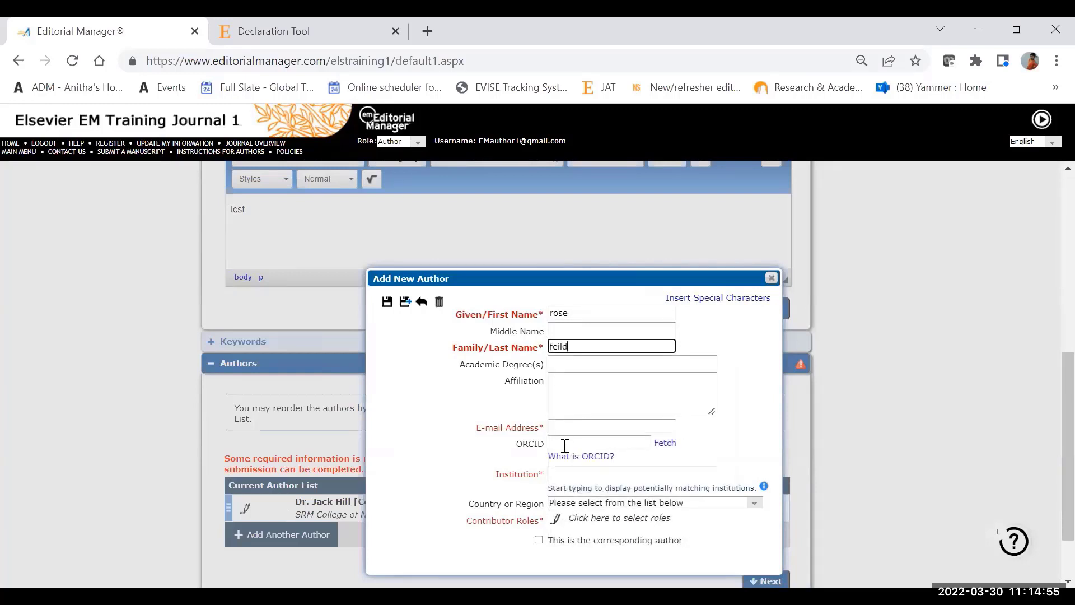
left_click(573, 427)
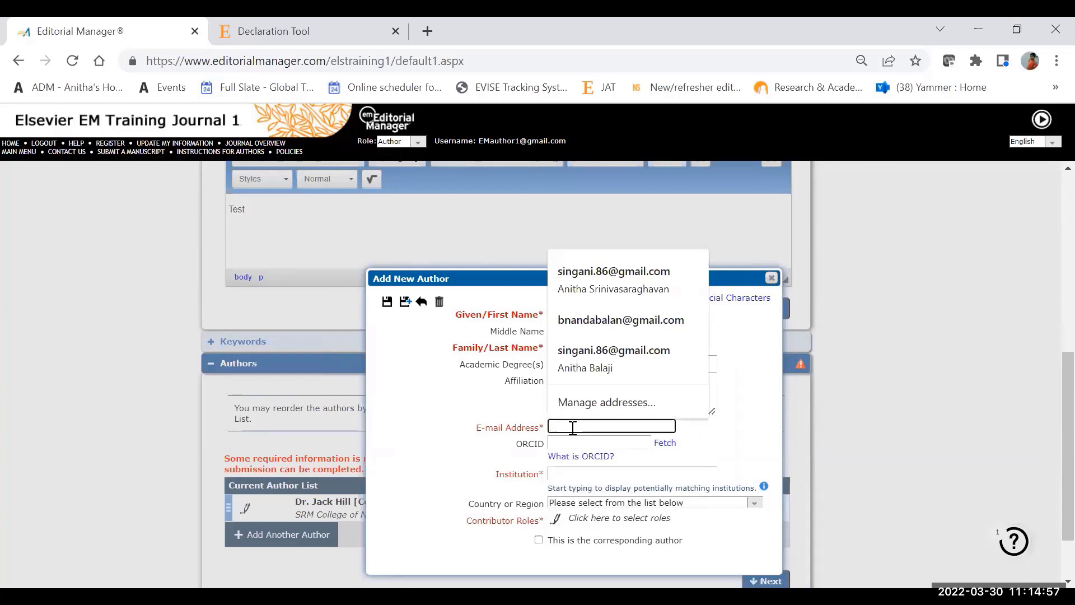
left_click(560, 319)
Step: Set the new co-author's institution to Elsevier Sequoia SA: Elsevier BV
left_click(561, 475)
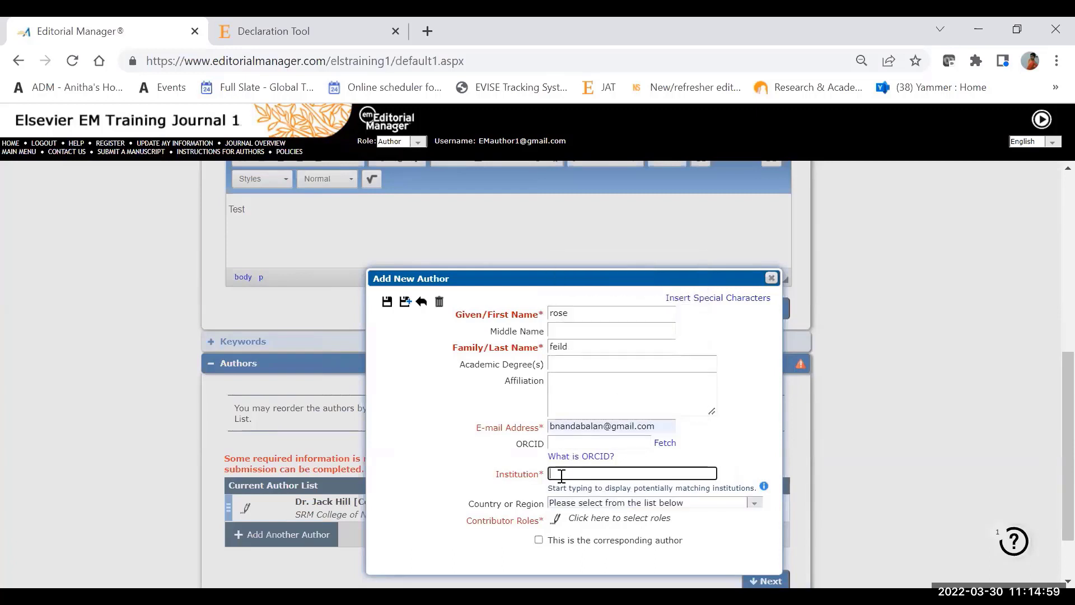
type("else")
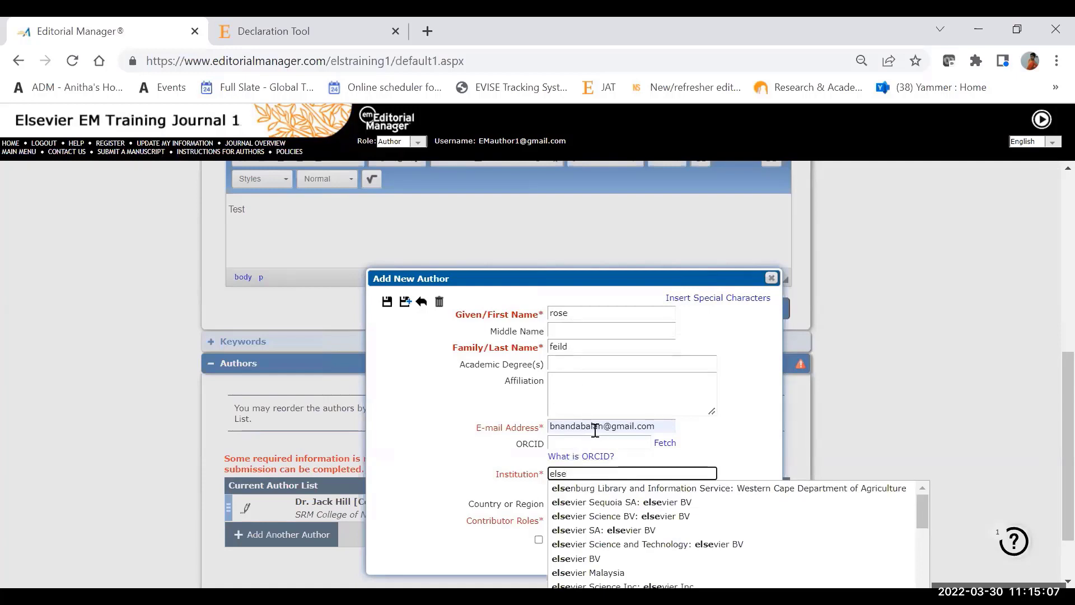
left_click(607, 504)
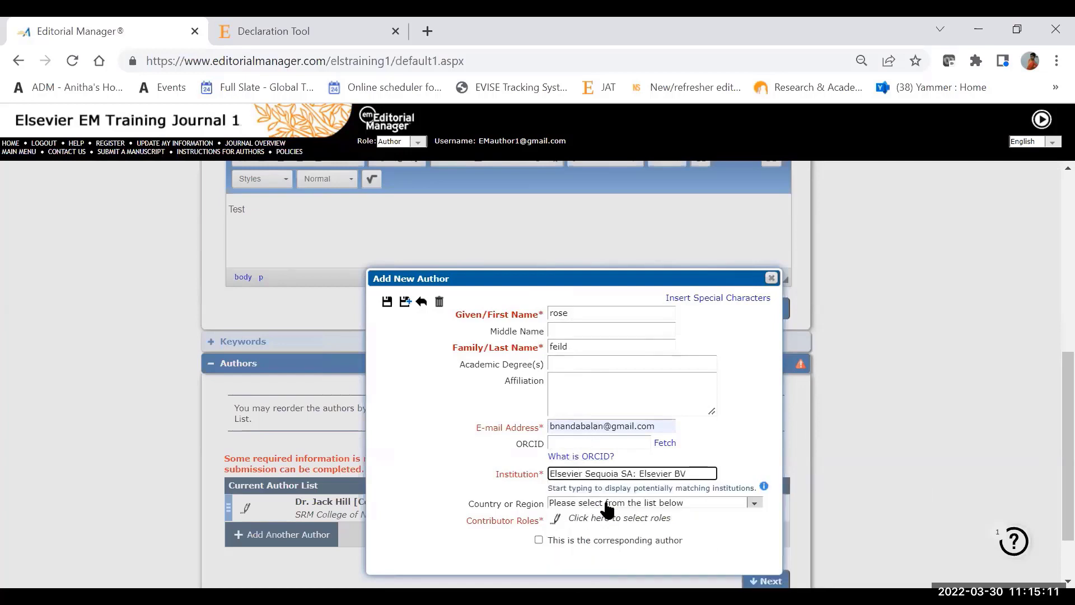
Step: Assign the new co-author the roles Conceptualization, Data curation and Formal analysis, and save the author entry
left_click(554, 520)
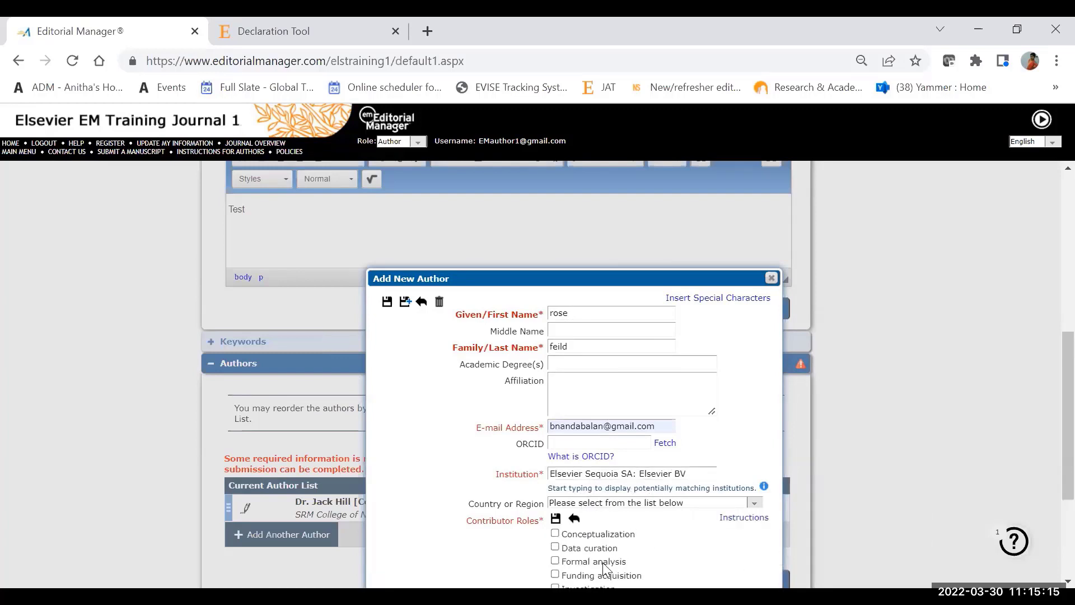
left_click(556, 535)
left_click(555, 548)
left_click(553, 562)
left_click(386, 302)
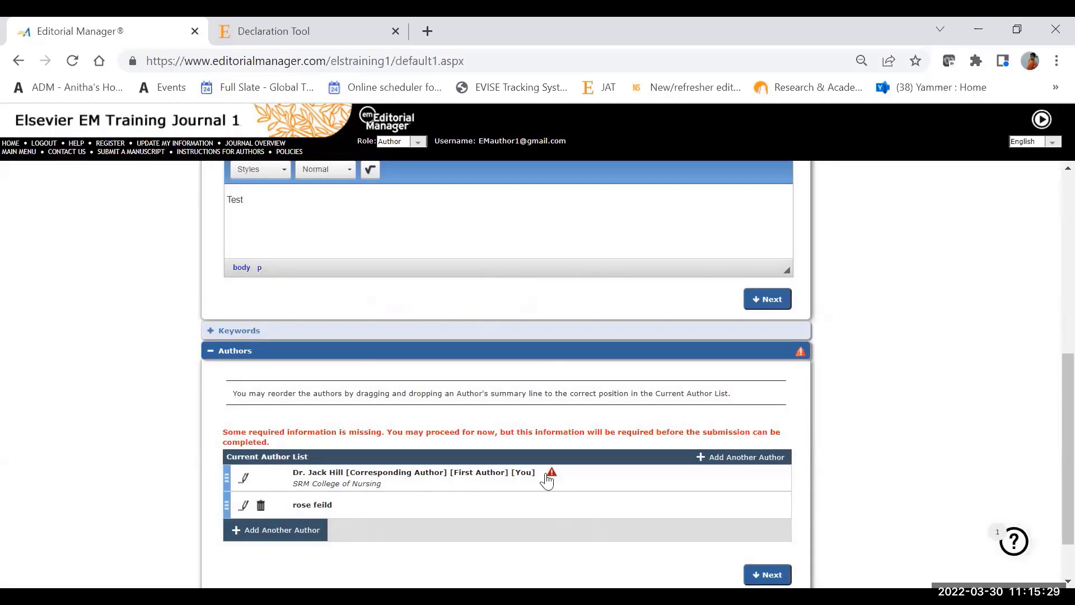
Step: Give the corresponding author the Conceptualization and Data curation roles, save, and move the co-author to first place in the author list
mouse_move(549, 480)
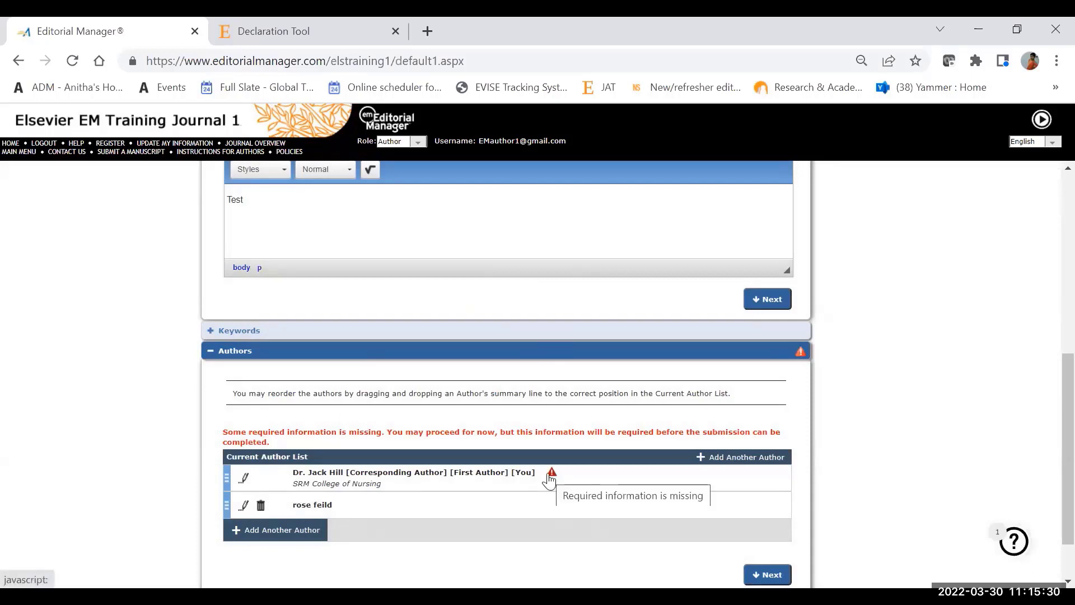
left_click(248, 477)
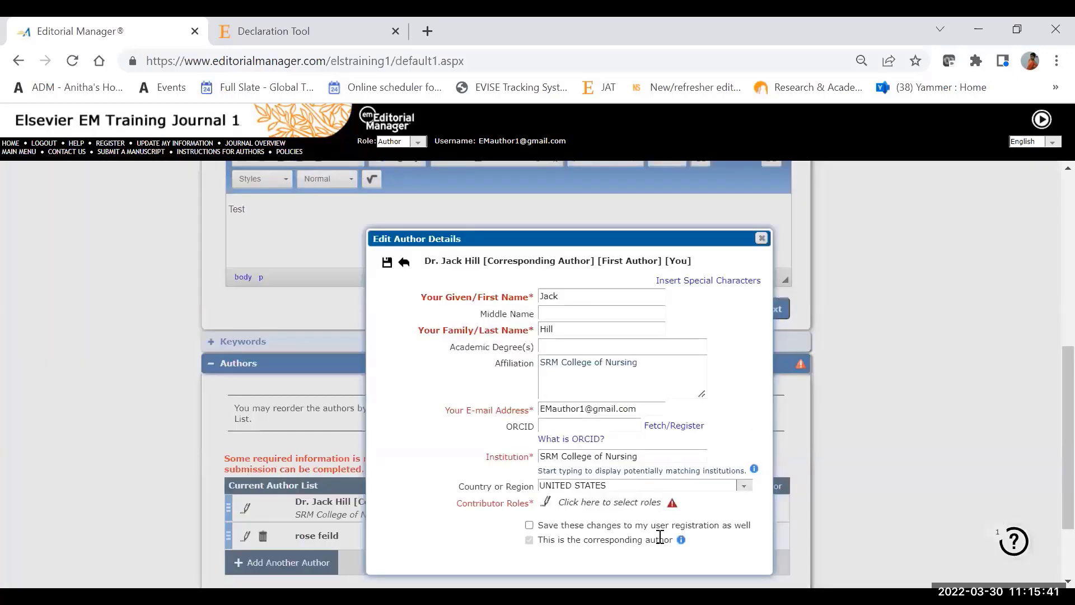
left_click(546, 502)
left_click(545, 515)
left_click(545, 530)
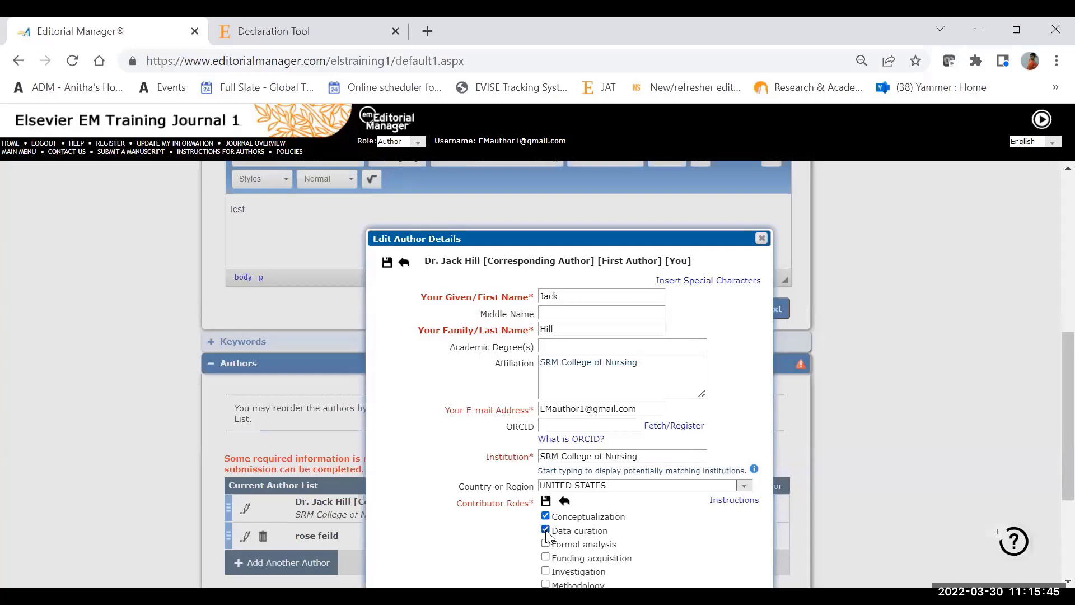
left_click(387, 263)
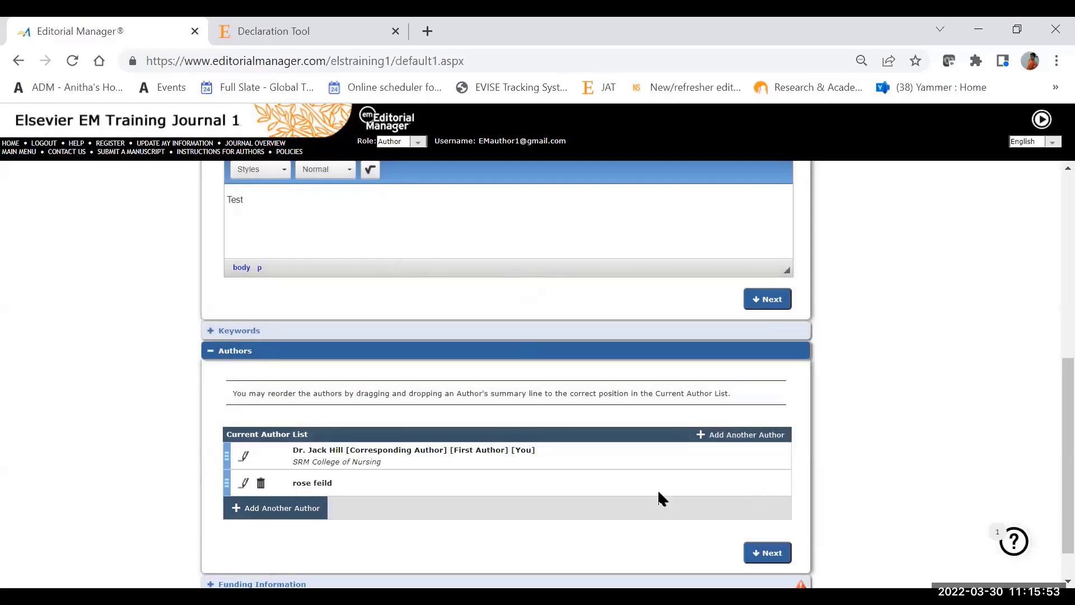
left_click_drag(454, 484, 437, 451)
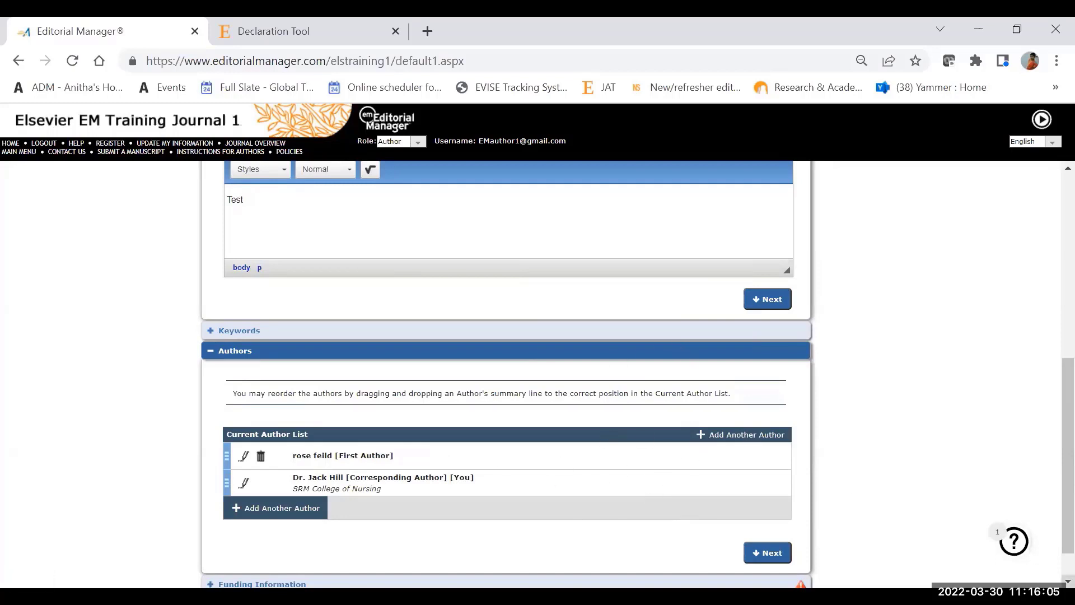
Step: Start a new funding source in the Funding Information section and choose Elsevier Foundation (NL) as the funder
scroll(709, 539, "down", 2)
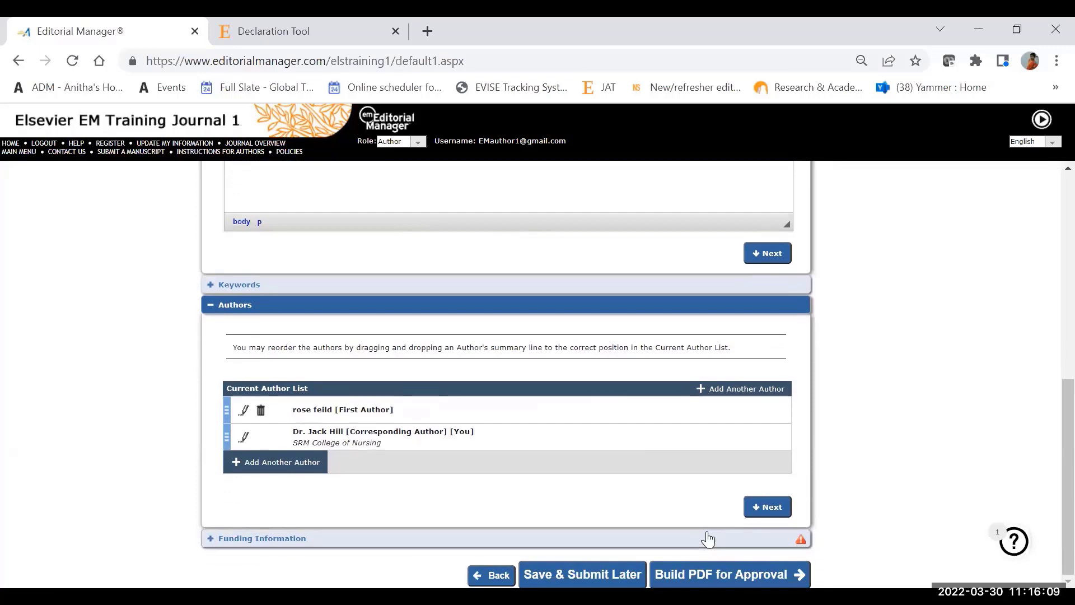
left_click(708, 539)
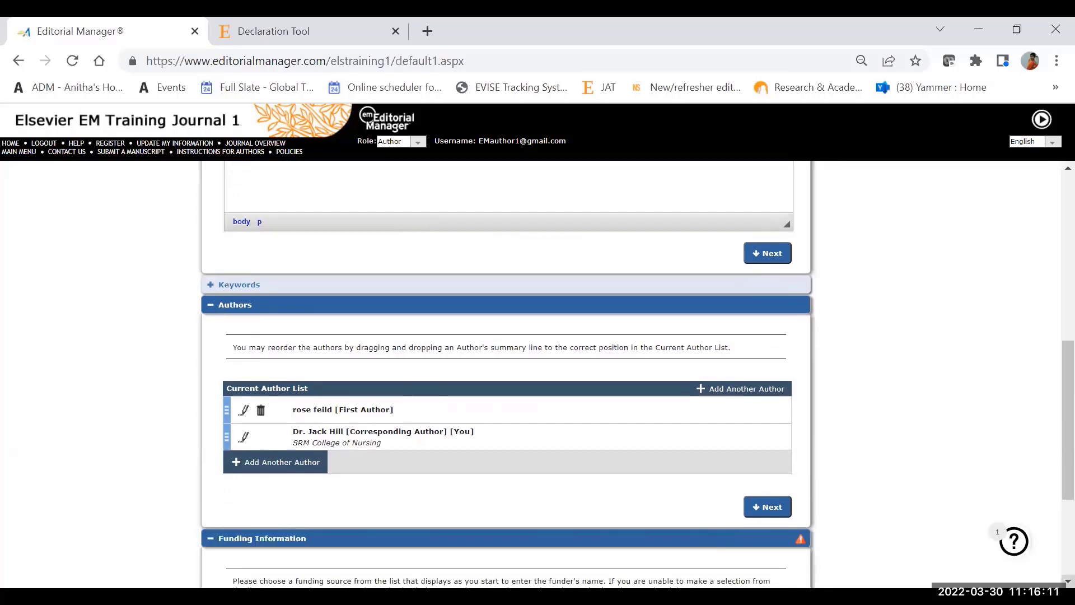
scroll(505, 375, "down", 4)
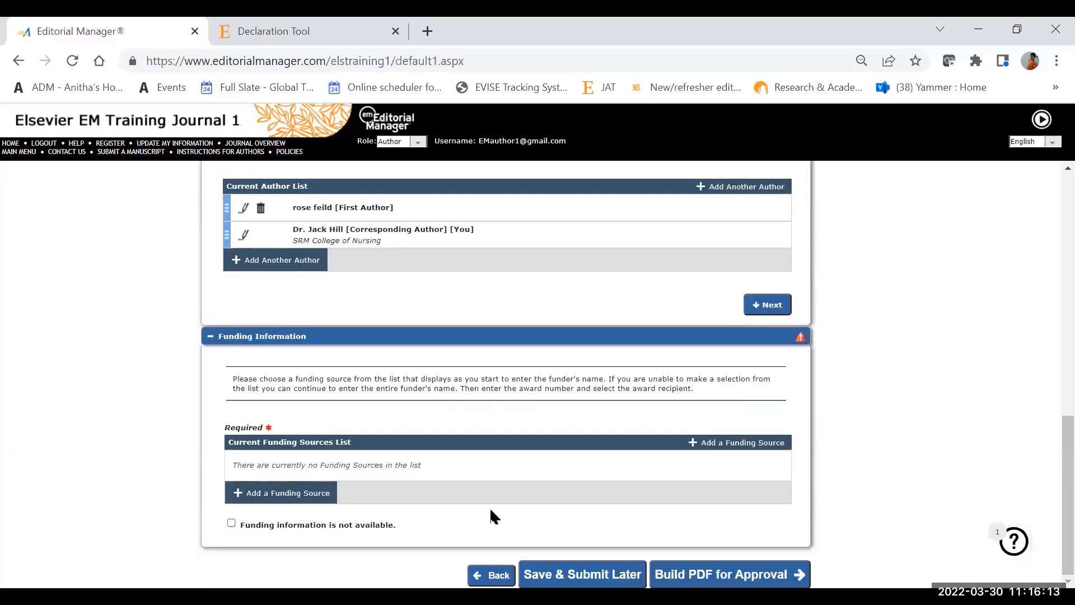
left_click(282, 493)
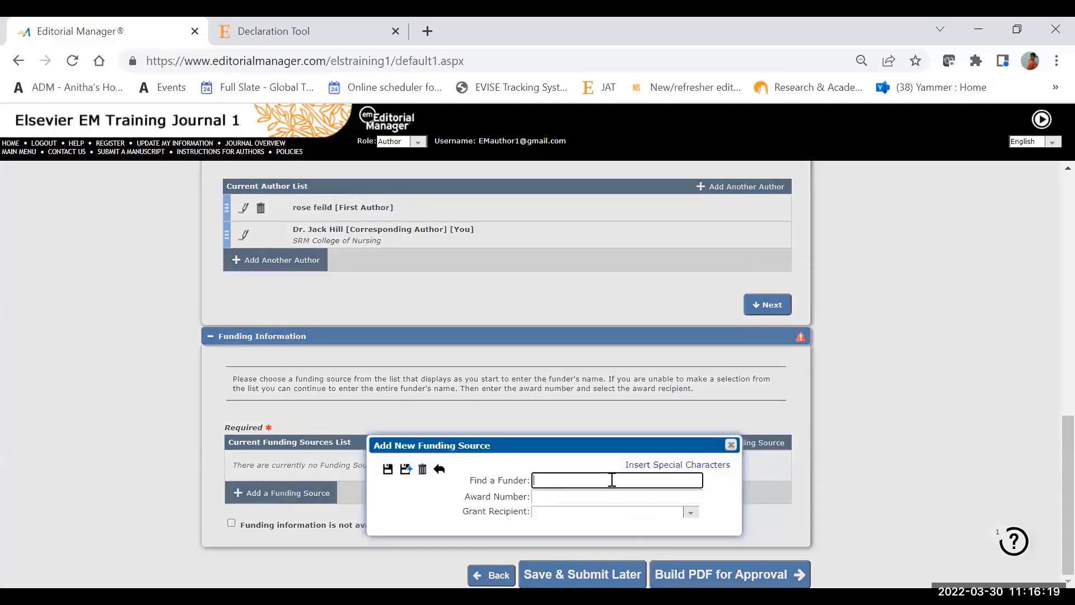
type("else")
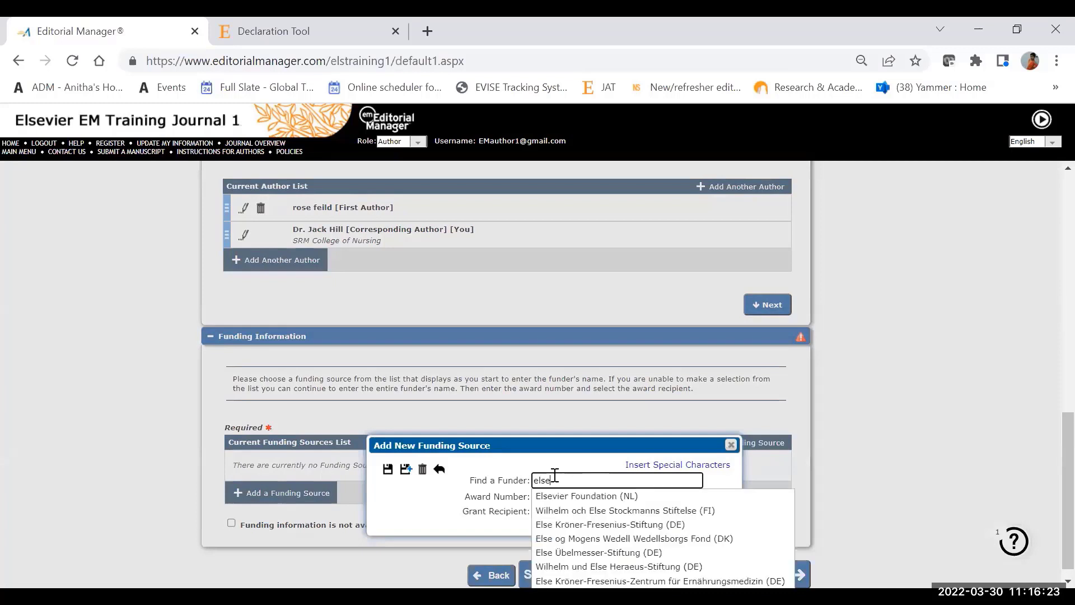
left_click(567, 499)
Step: Enter the funding source's award number, set the grant recipient to Not applicable, and save the funding source
left_click(557, 496)
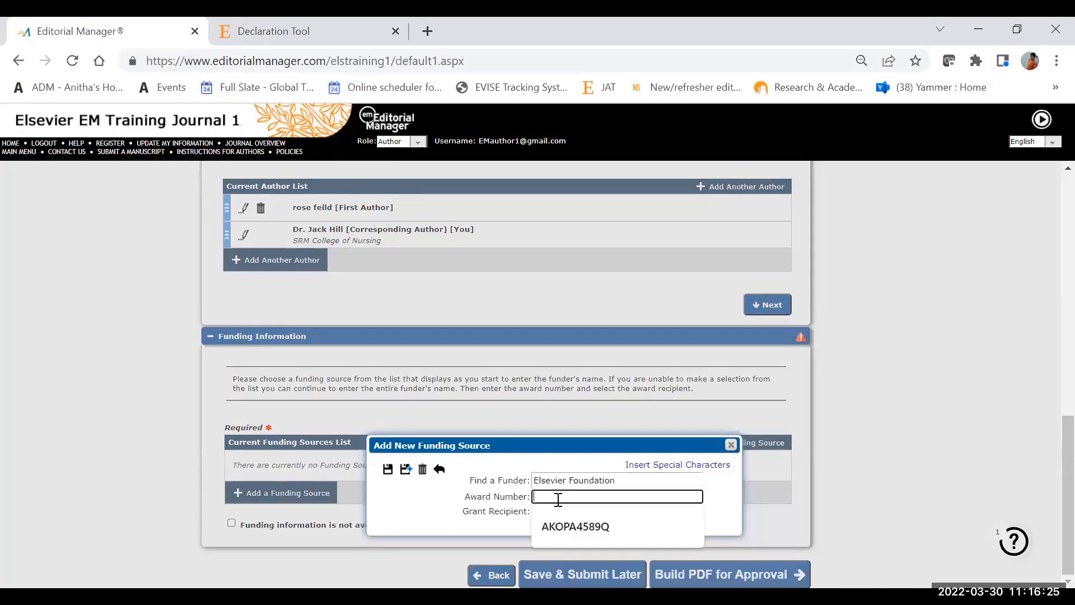
left_click(561, 525)
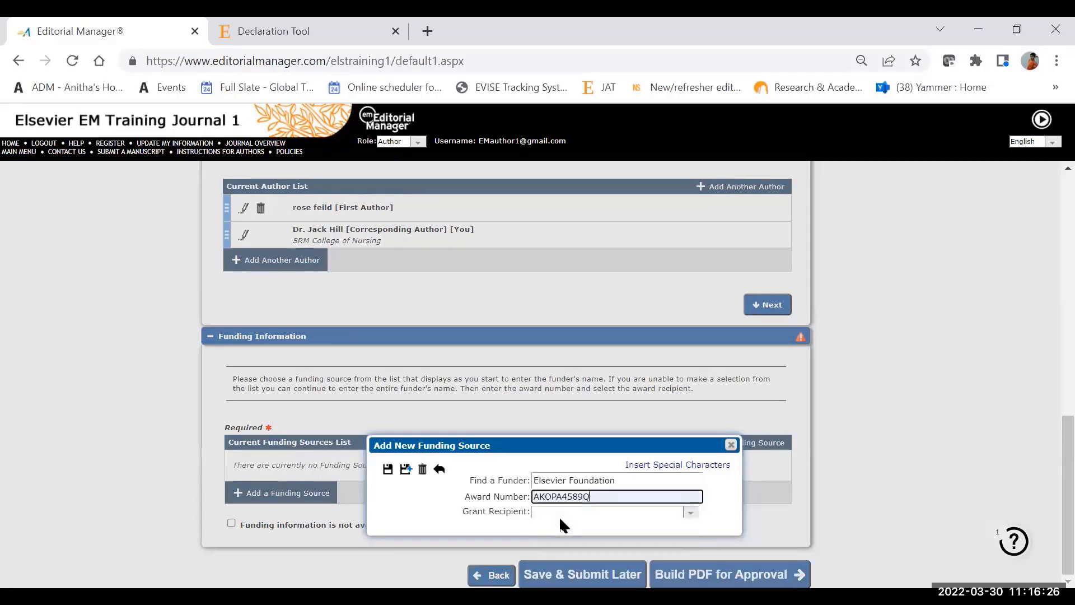
left_click(691, 514)
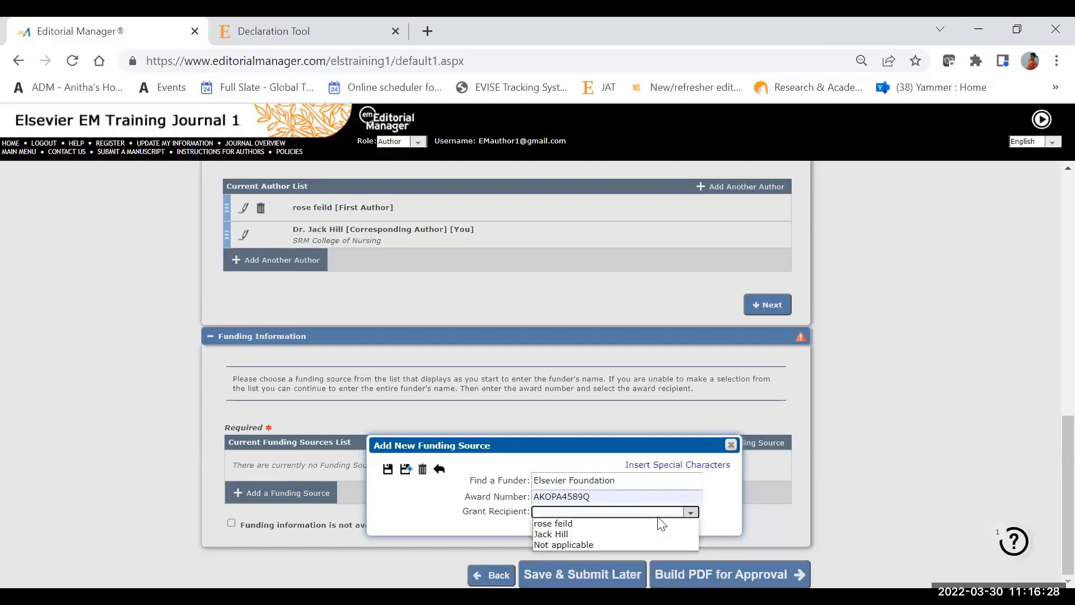
left_click(630, 543)
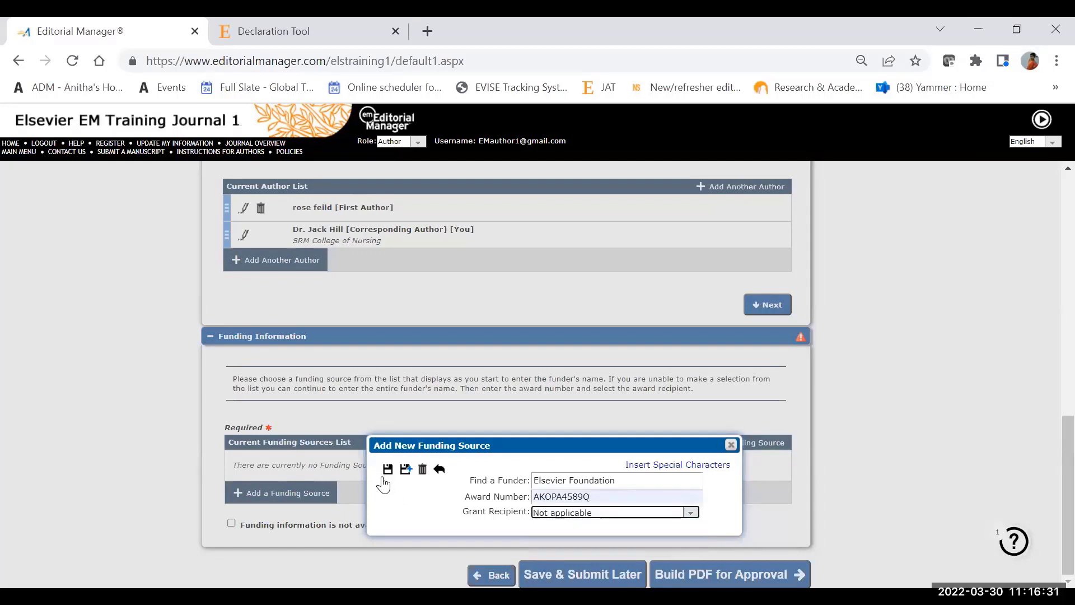
left_click(388, 469)
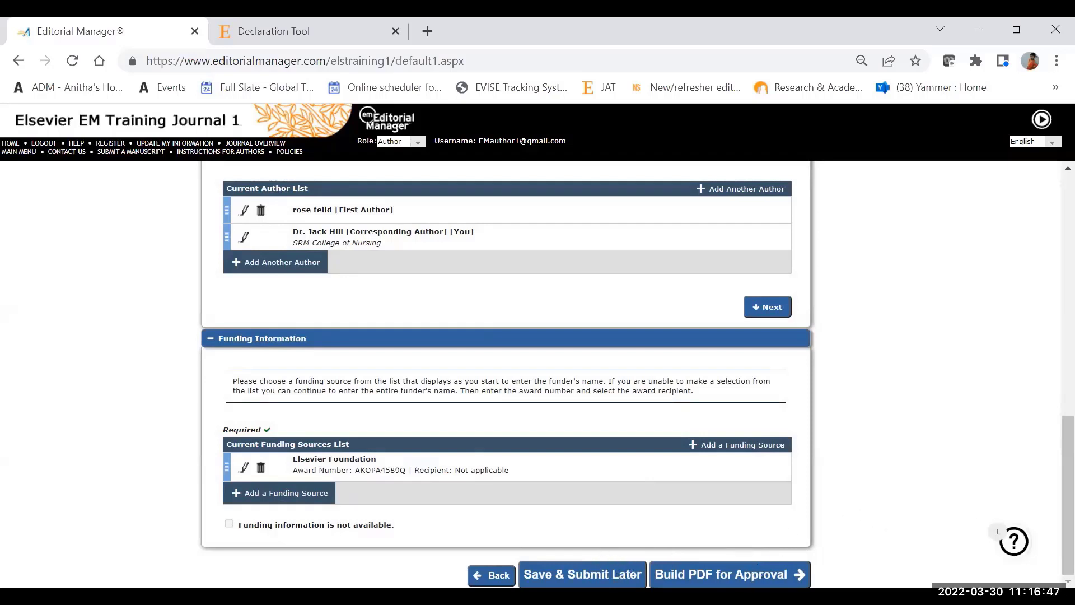
Step: Build the submission's PDF for approval and go to the list of submissions waiting for the author's approval
left_click(749, 574)
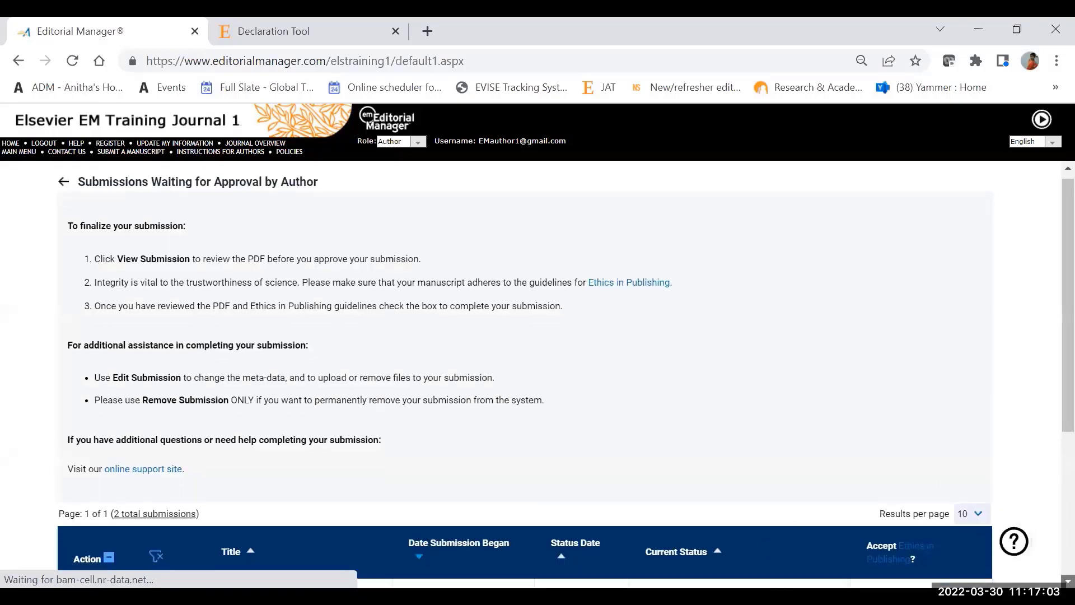
scroll(538, 370, "down", 3)
scroll(537, 386, "down", 1)
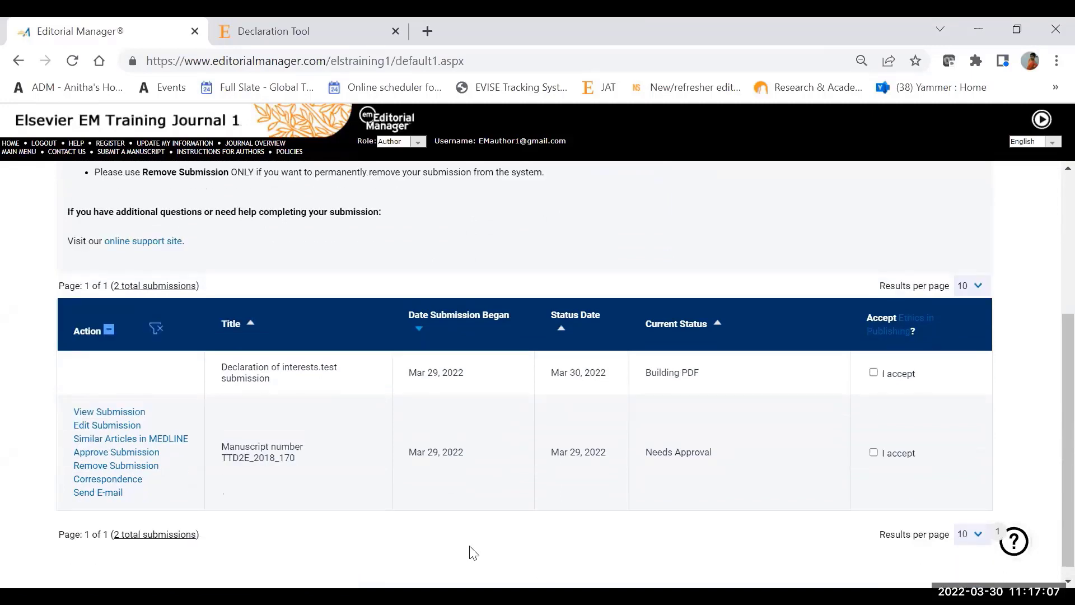
Step: View the submission "Manuscript number TTD2E_2018_170" to review its PDF before approval
left_click(133, 415)
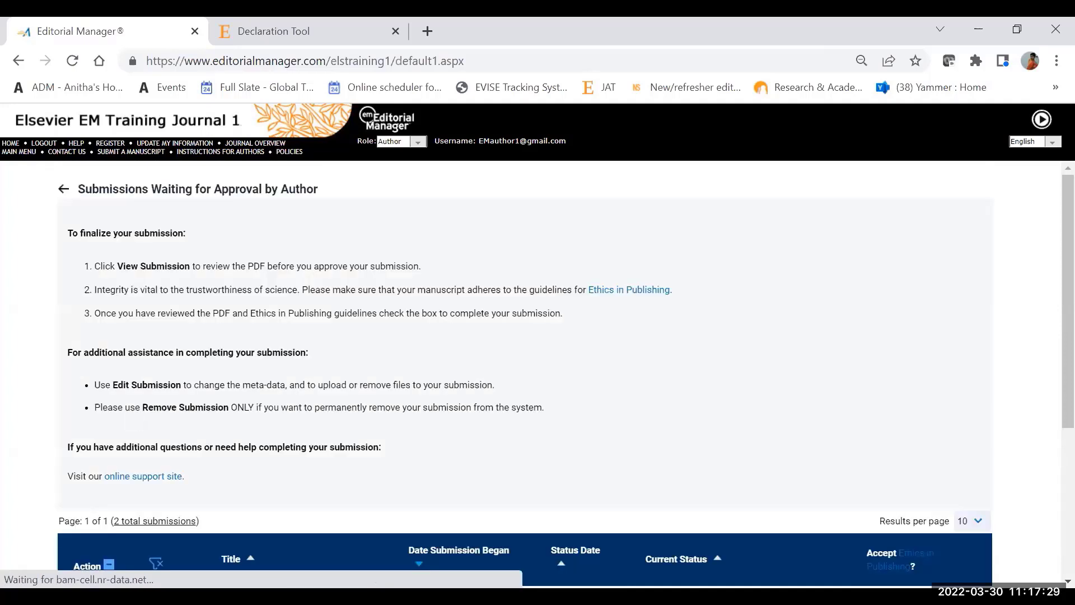
scroll(537, 375, "down", 4)
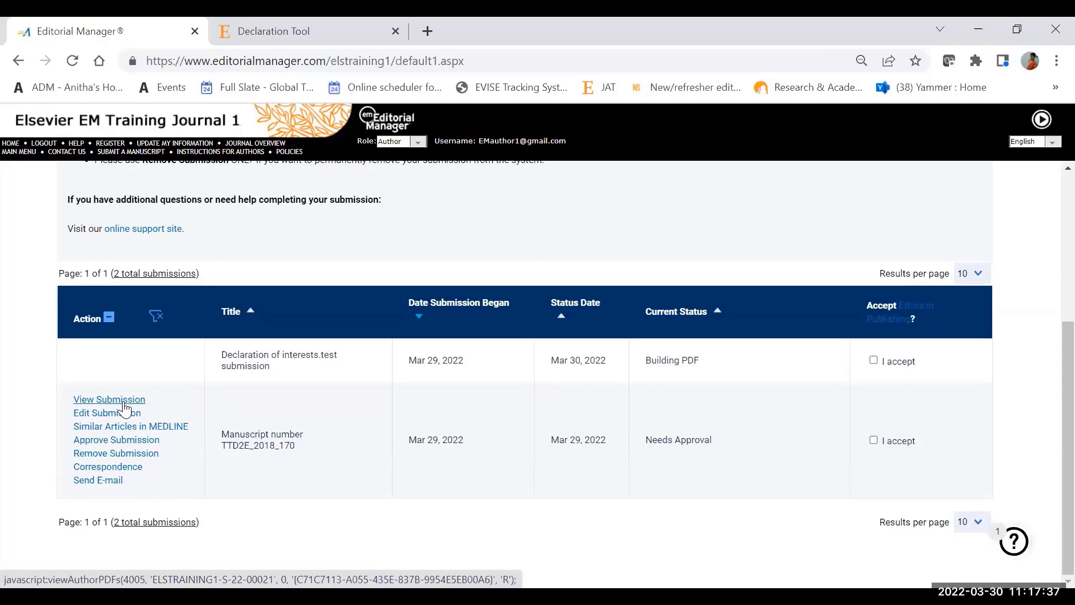
left_click(125, 409)
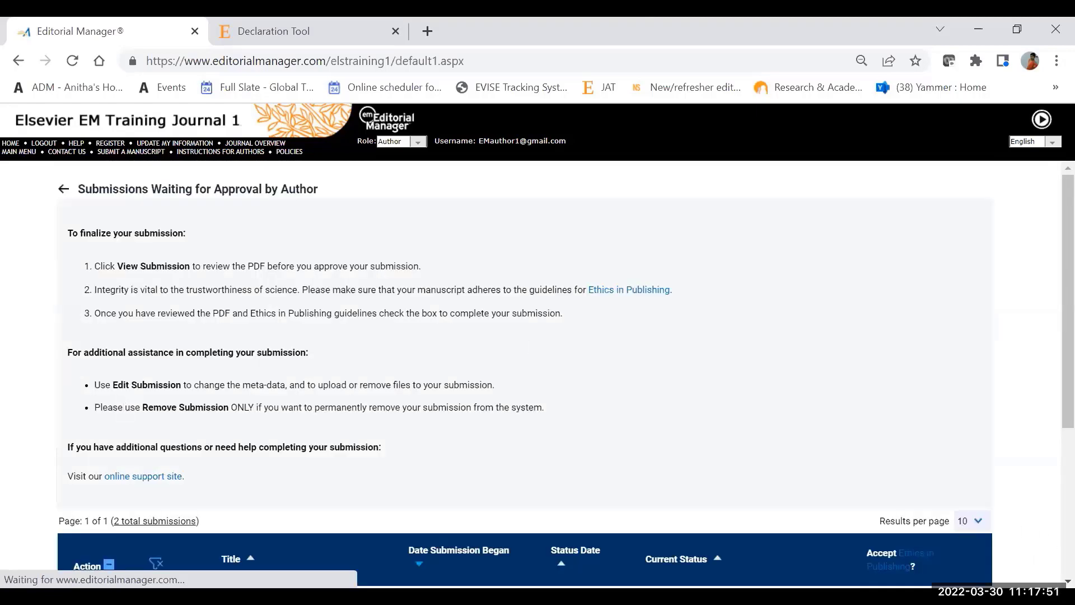
Step: Accept Ethics in Publishing for the "Declaration of interests.test submission" row and try to approve "Manuscript number TTD2E_2018_170"
scroll(278, 531, "down", 4)
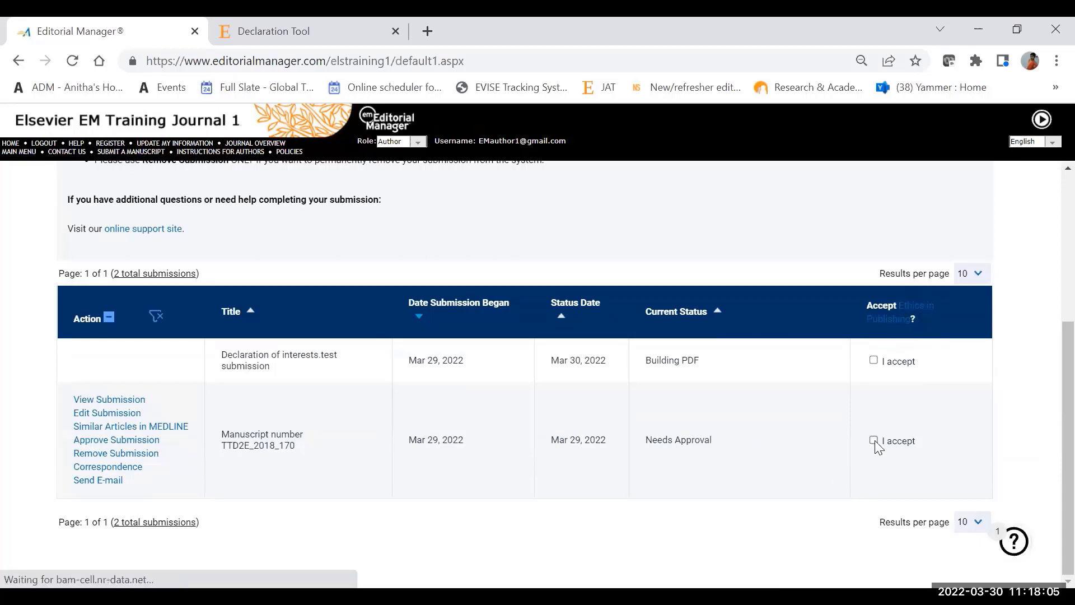
left_click(873, 360)
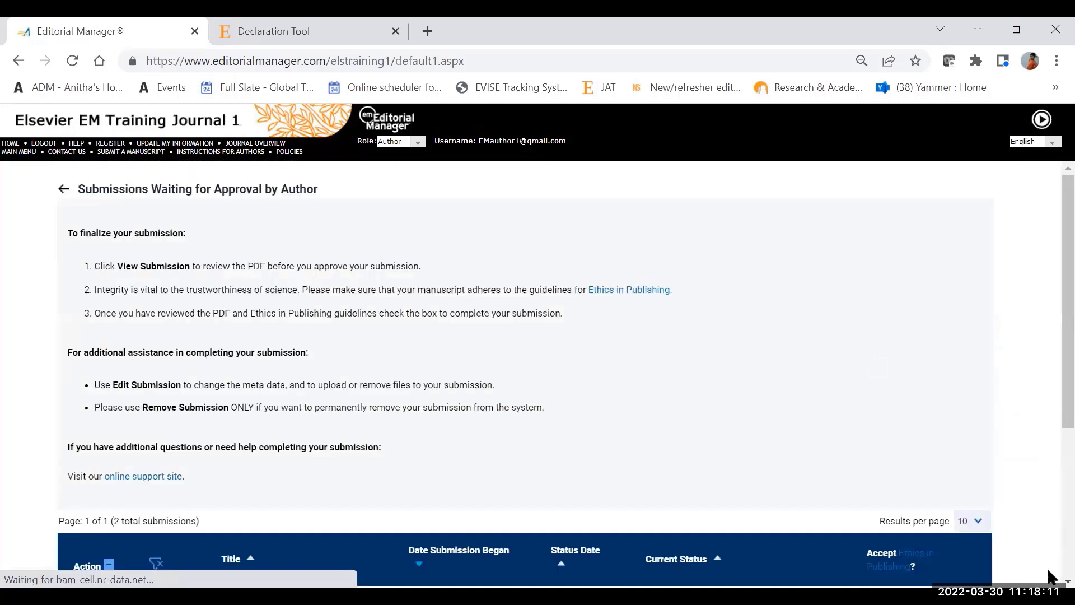
scroll(897, 438, "down", 4)
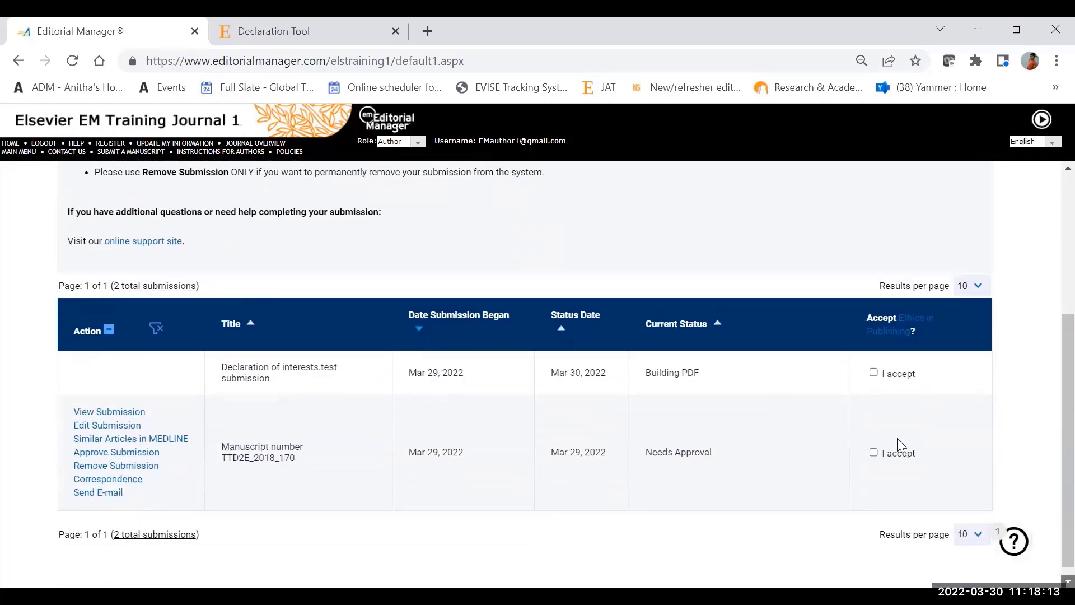
left_click(873, 372)
left_click(136, 455)
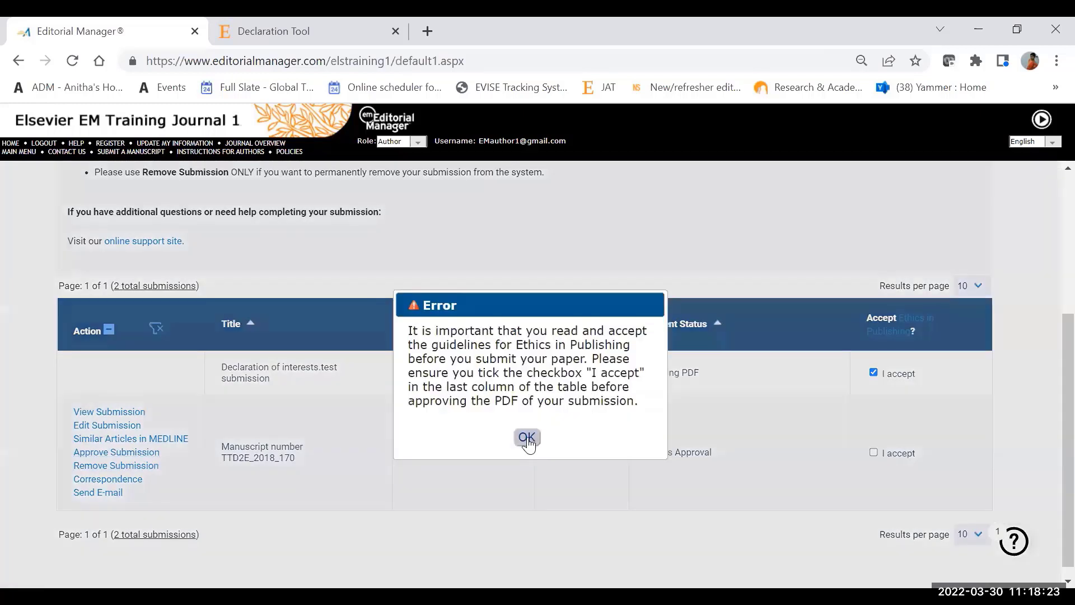
left_click(526, 437)
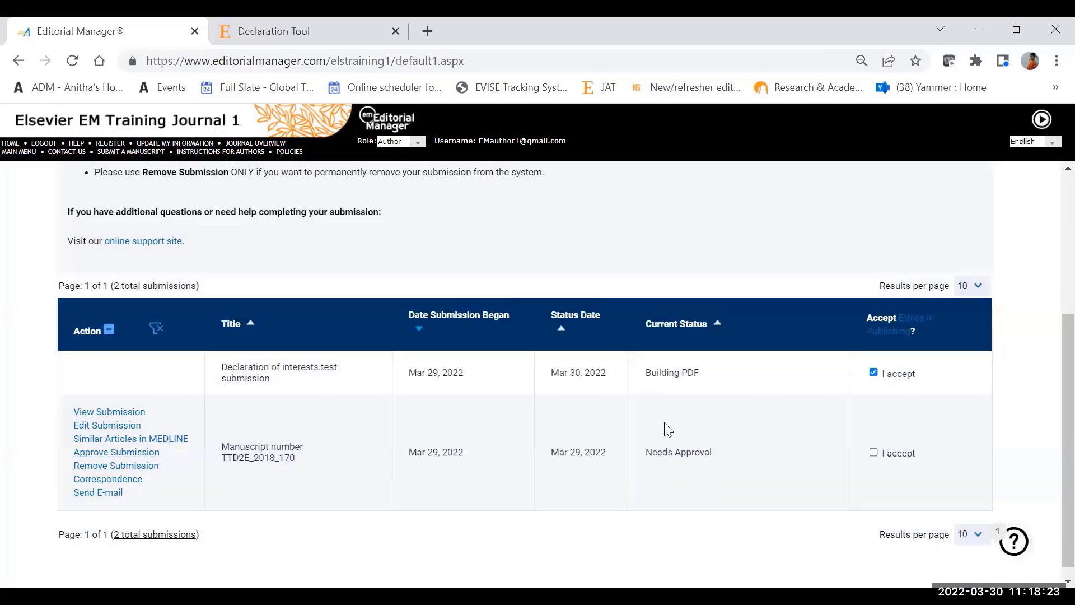
Step: Accept Ethics in Publishing only for "Manuscript number TTD2E_2018_170" and approve that submission without an ORCID iD
left_click(873, 451)
left_click(873, 372)
left_click(130, 458)
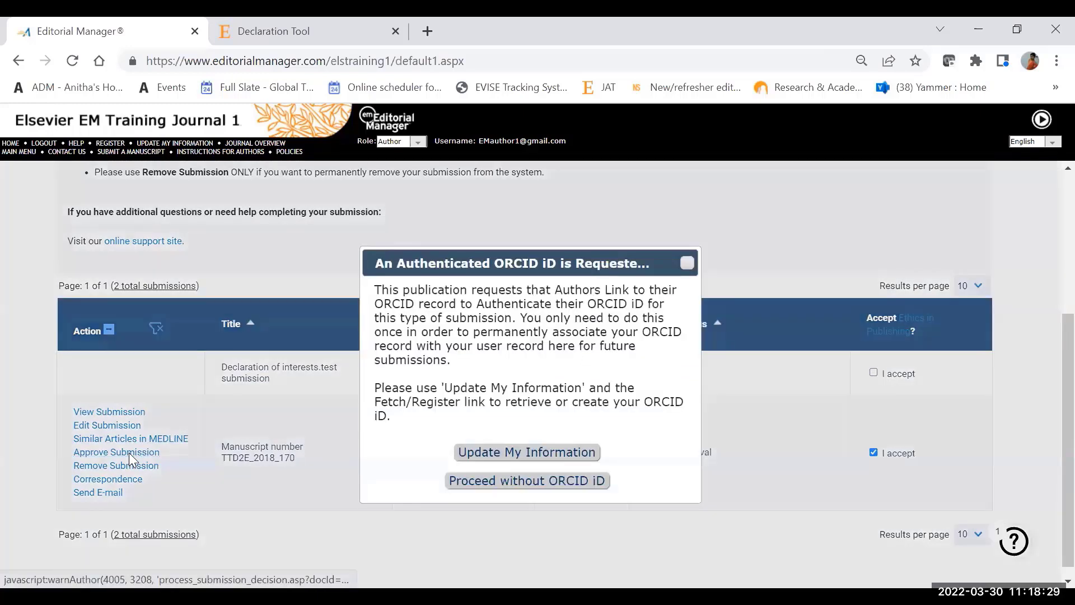
left_click(562, 490)
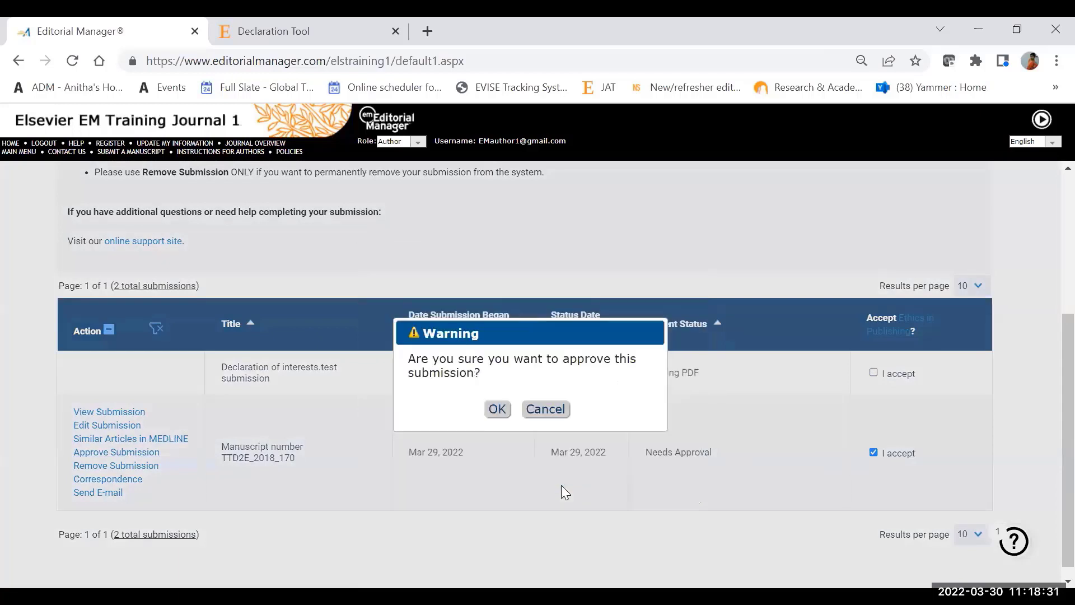
left_click(496, 417)
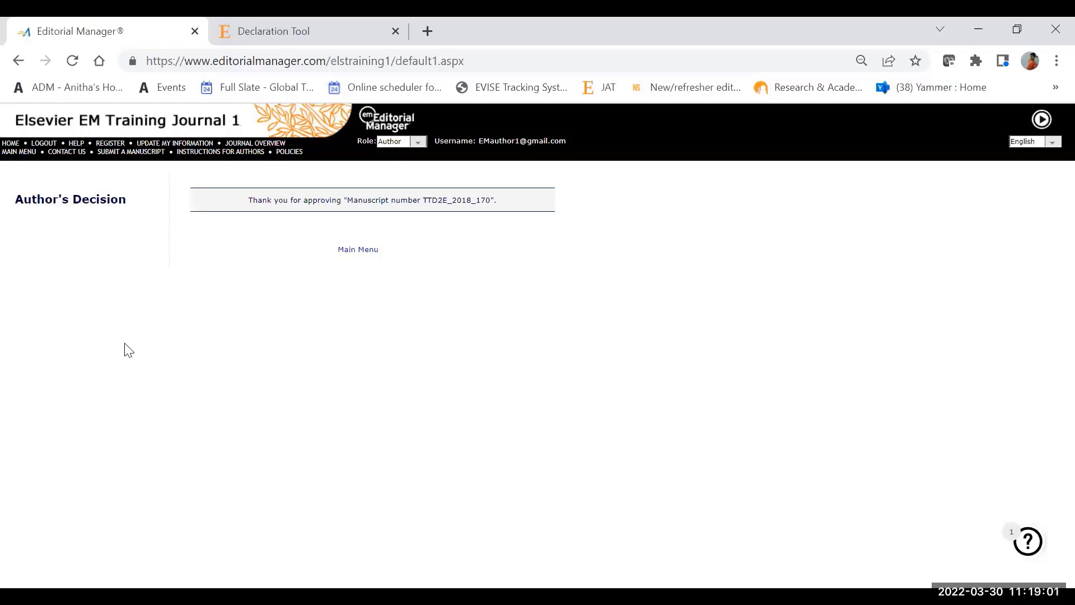
Step: Return to the author main menu and start a new manuscript instead of continuing any listed revision or incomplete submission
left_click(24, 154)
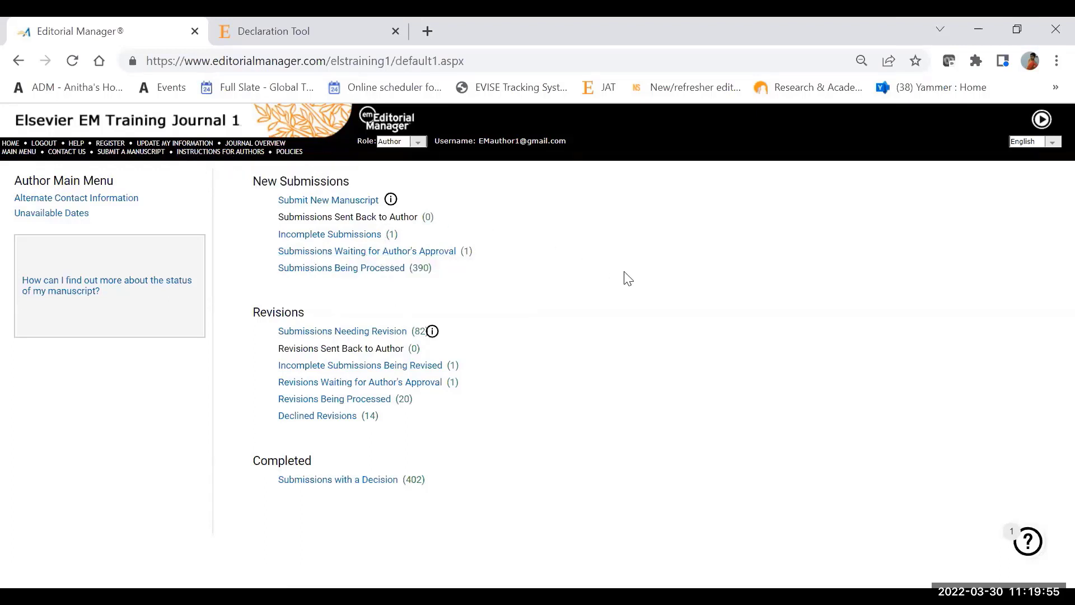
left_click(359, 202)
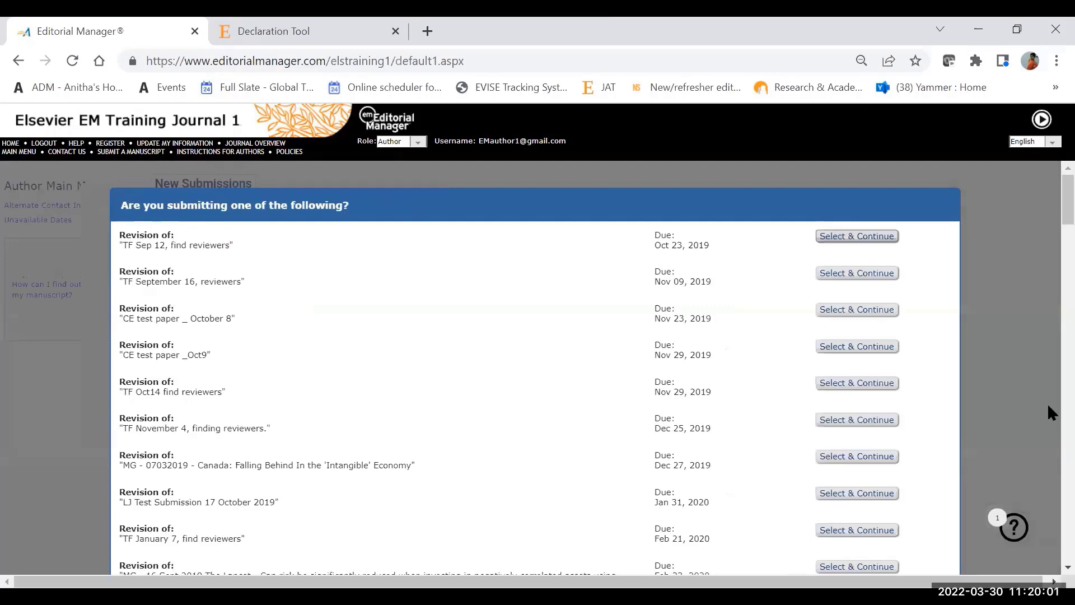
scroll(1046, 208, "down", 20)
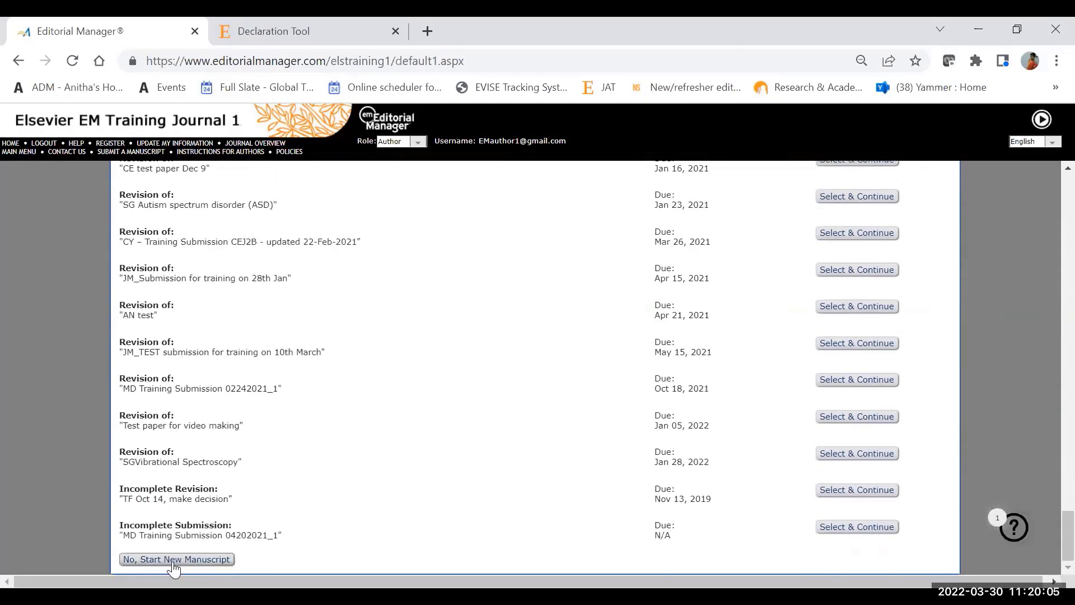
left_click(172, 559)
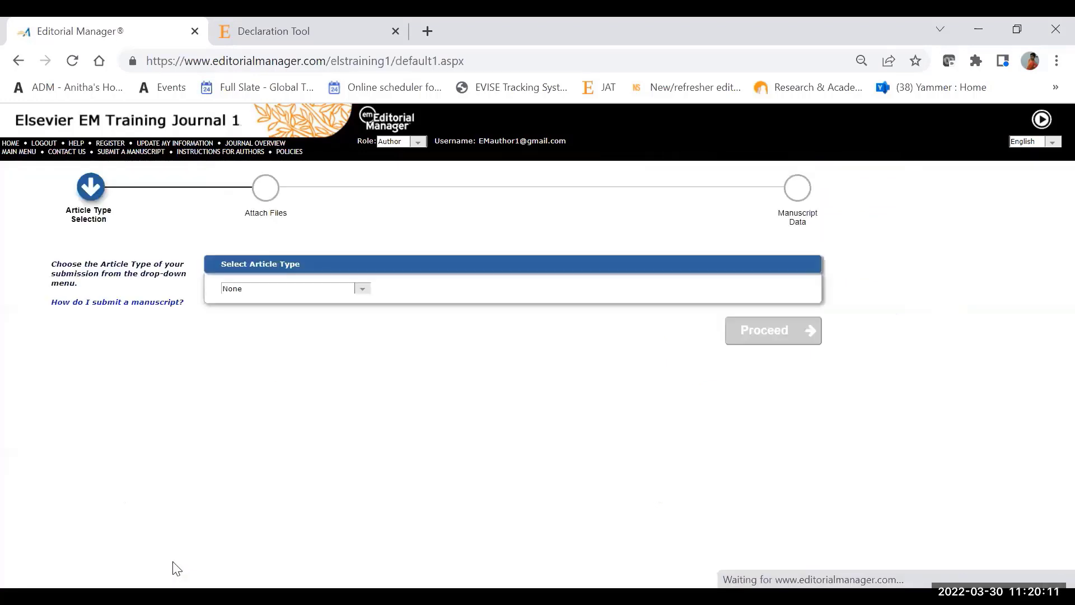
Step: Set the article type to Full Length Article and proceed to the Attach Files stage
left_click(363, 288)
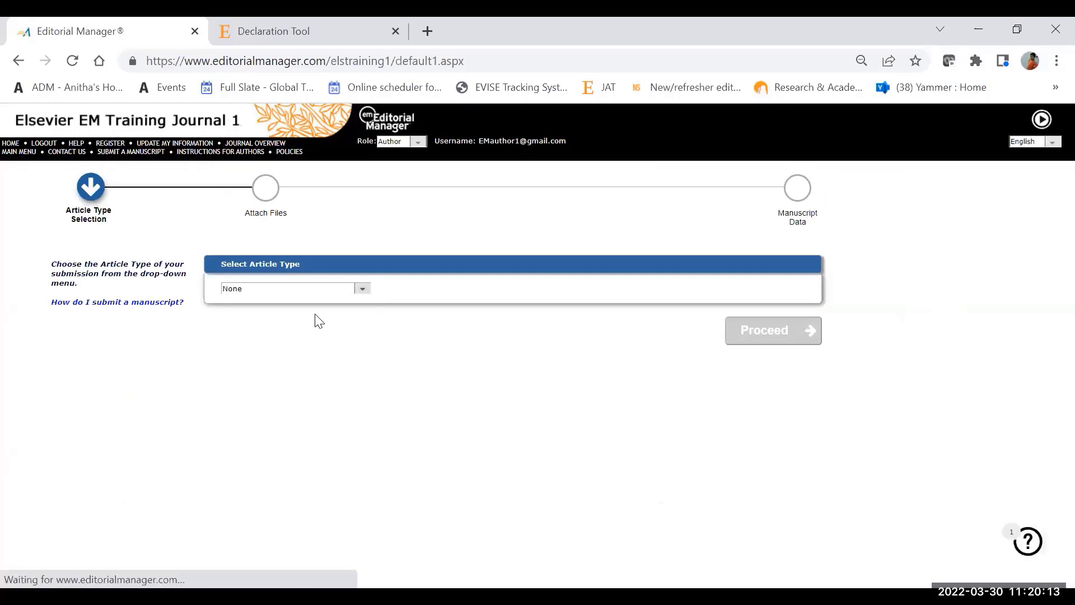
left_click(344, 299)
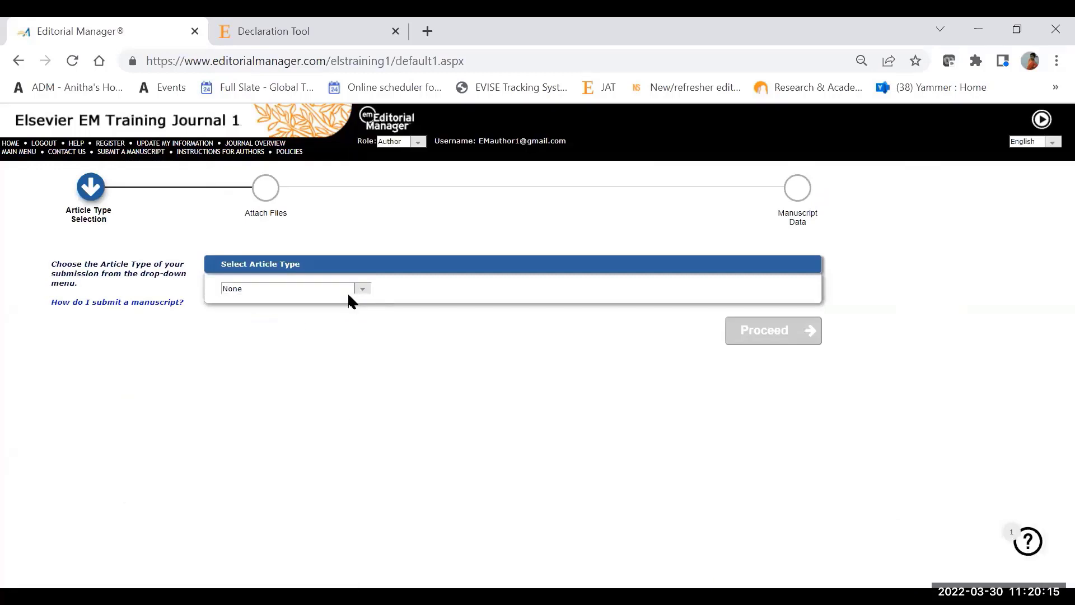
left_click(348, 298)
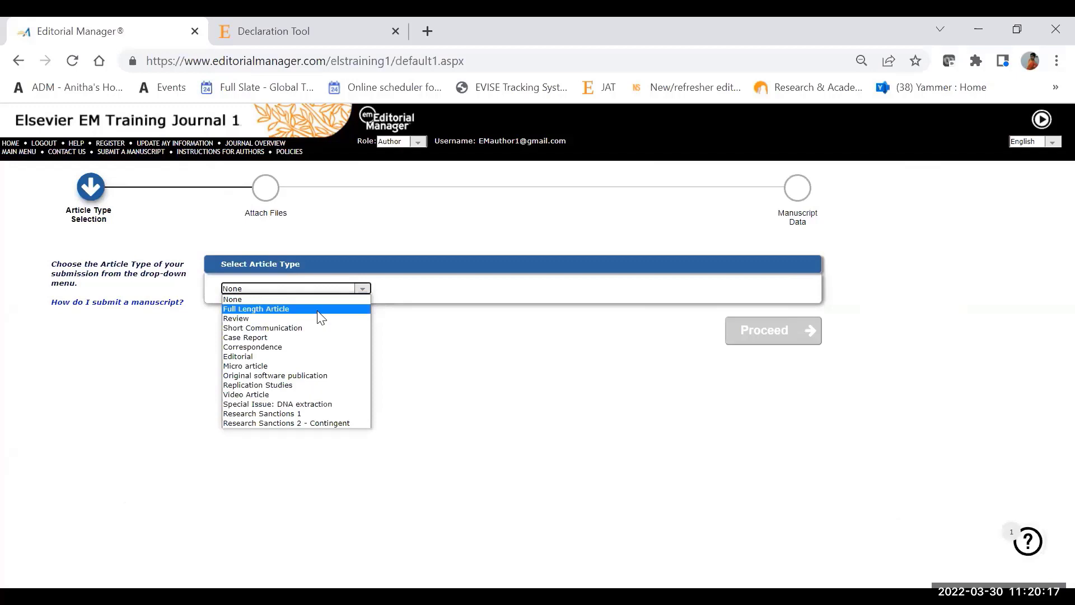
left_click(320, 313)
left_click(776, 344)
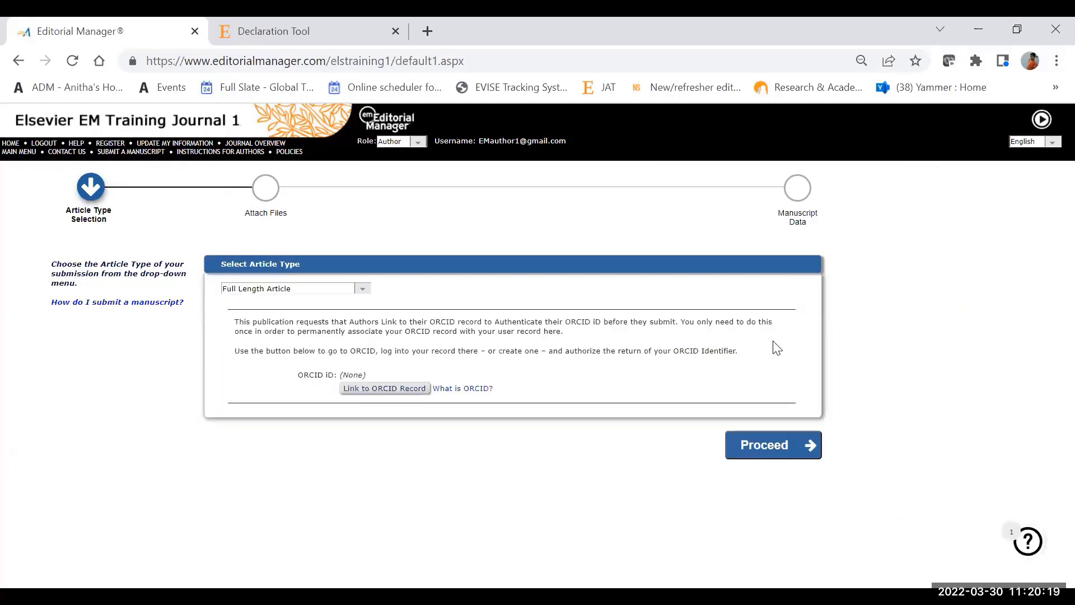
left_click(750, 446)
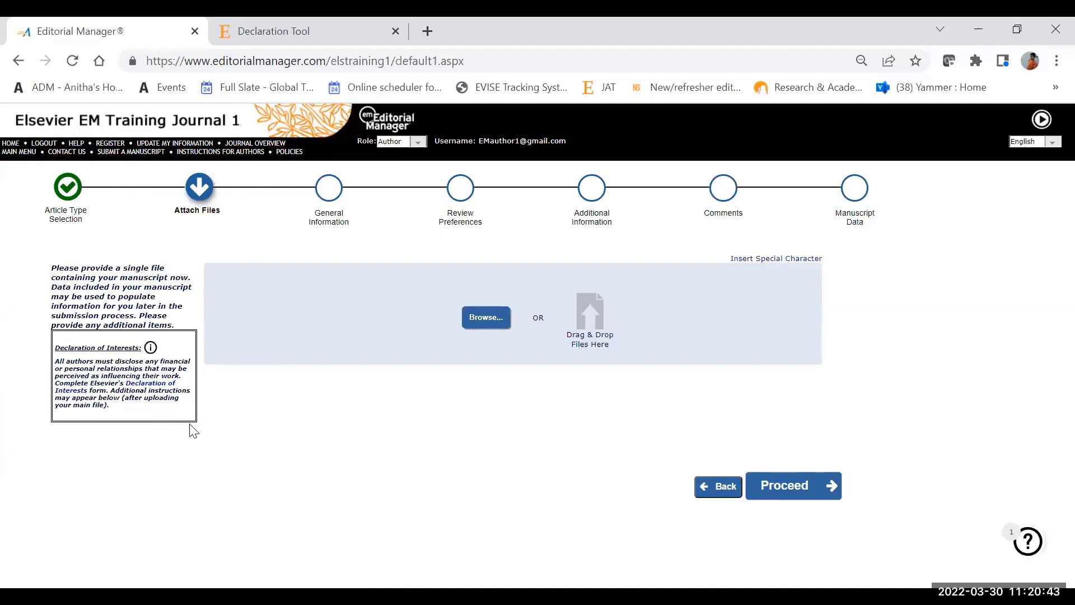
Step: Open Elsevier's Declaration of Interests form from the Attach Files stage and start a declaration
left_click(163, 386)
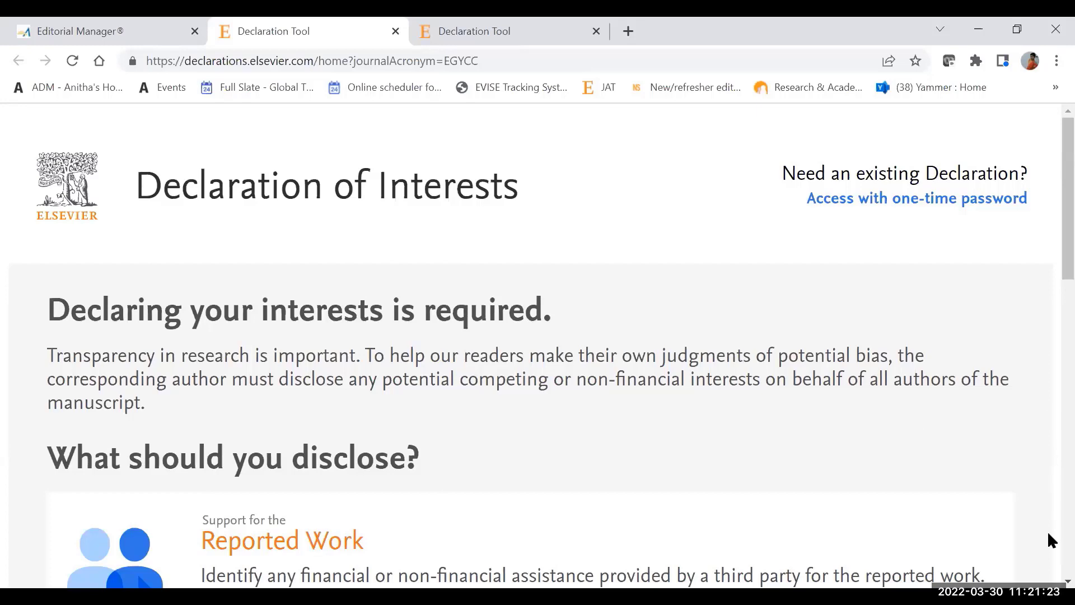
scroll(1048, 532, "down", 15)
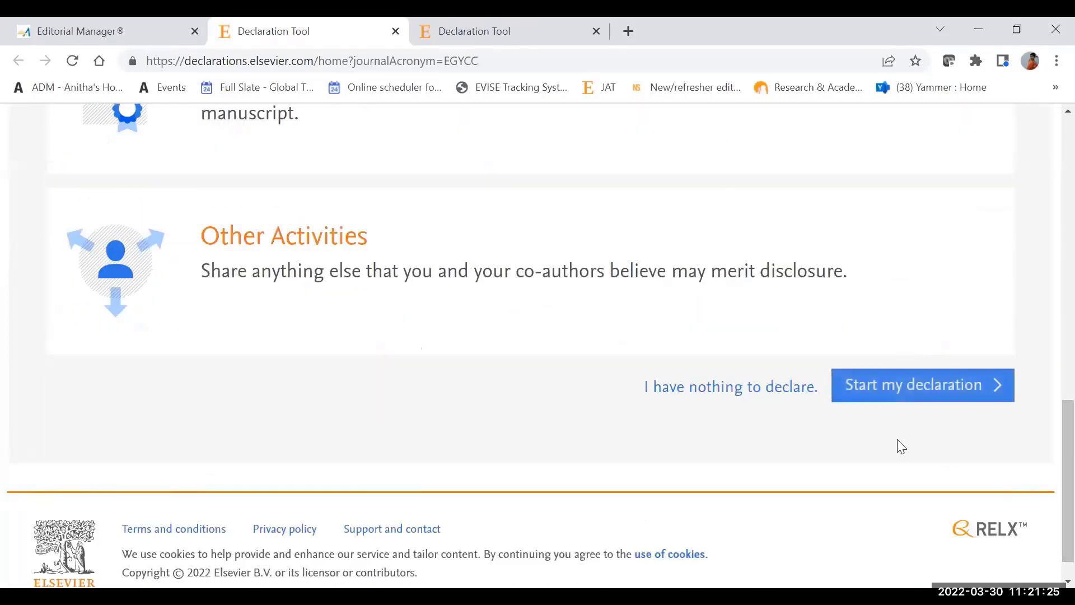
left_click(906, 392)
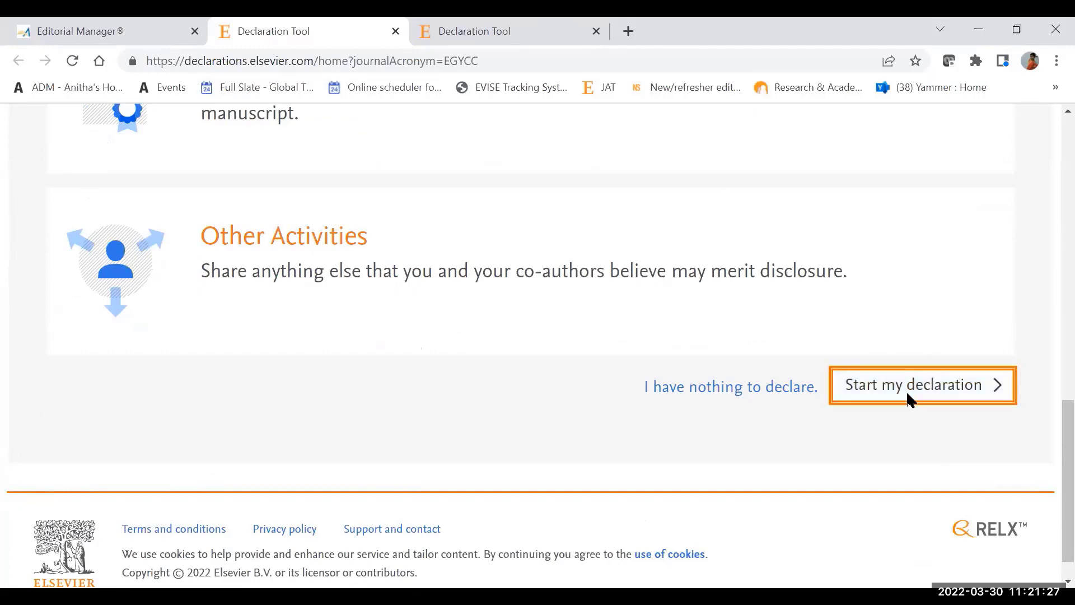
Step: Set the supporting organization for the reported work to the suggested entry Elsevier Inc Maryland Heights
scroll(1047, 159, "up", 15)
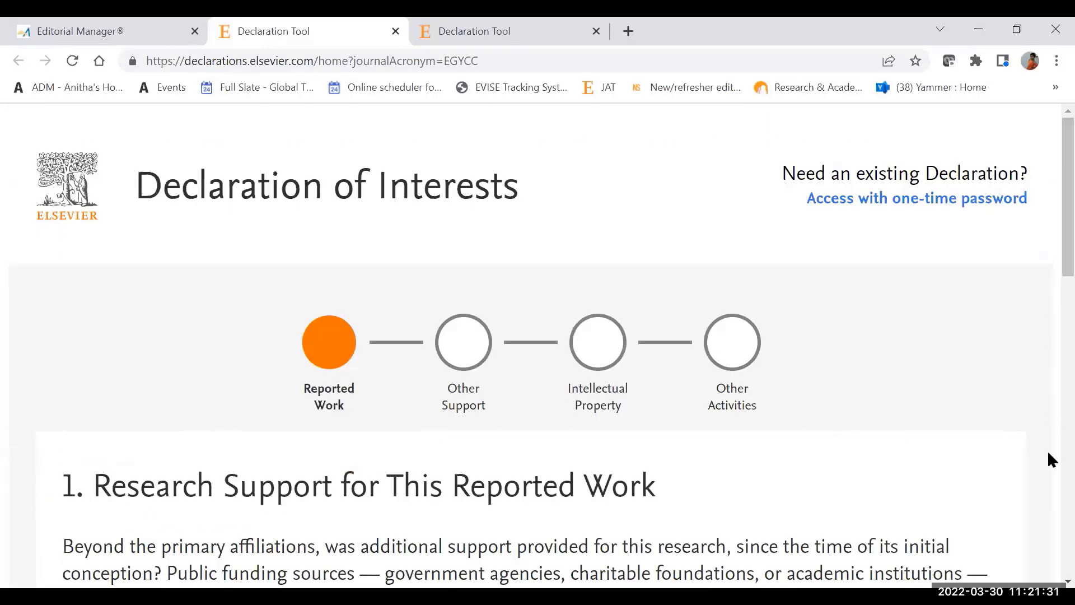
scroll(537, 347, "down", 3)
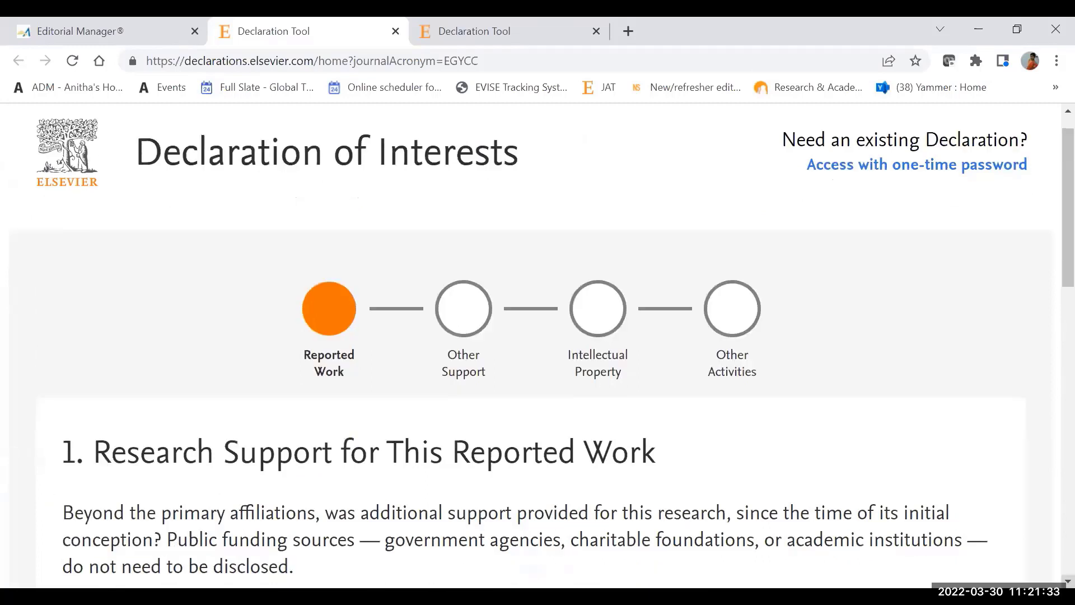
scroll(538, 347, "down", 2)
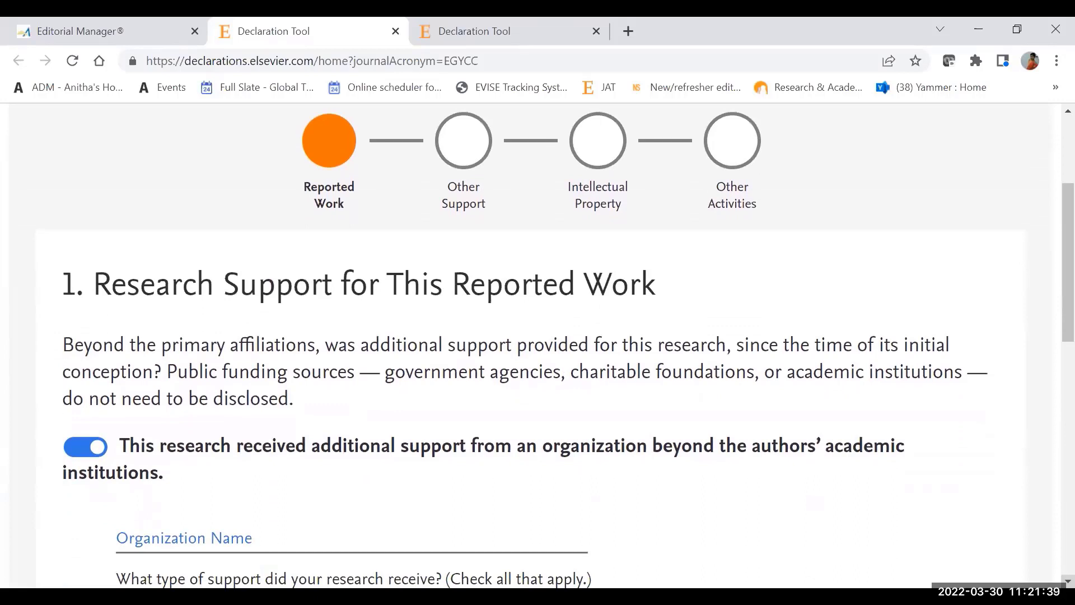
scroll(556, 344, "down", 1)
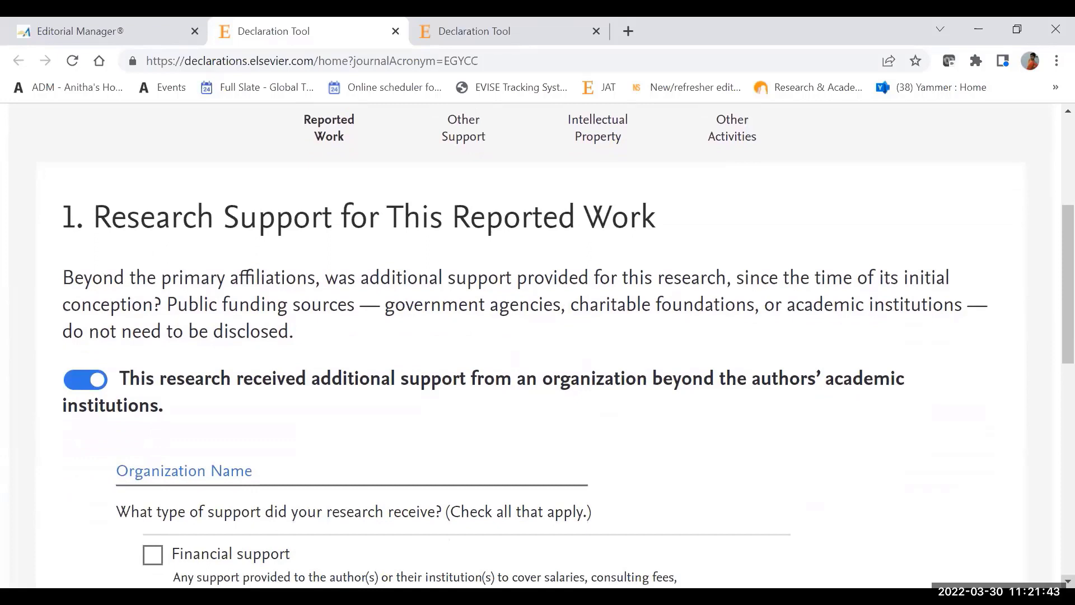
scroll(555, 345, "down", 1)
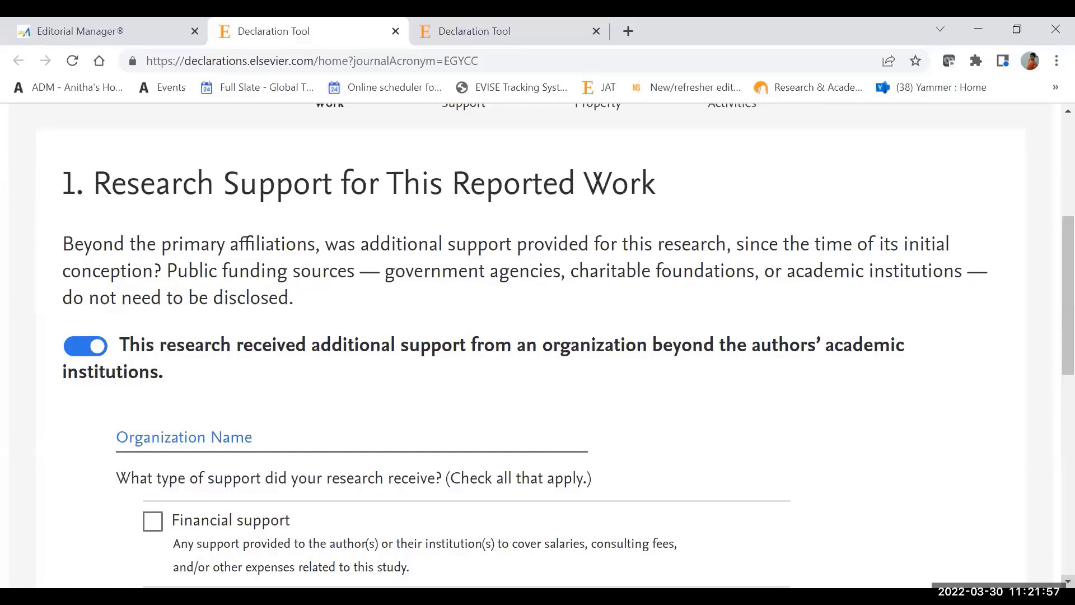
left_click(375, 441)
type("el")
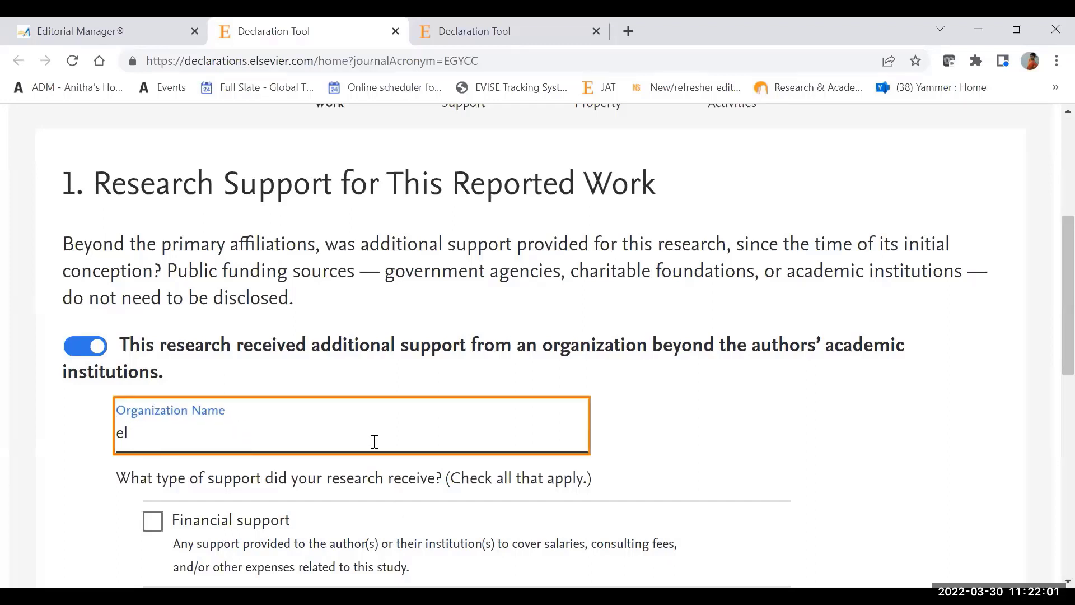
type("sevier")
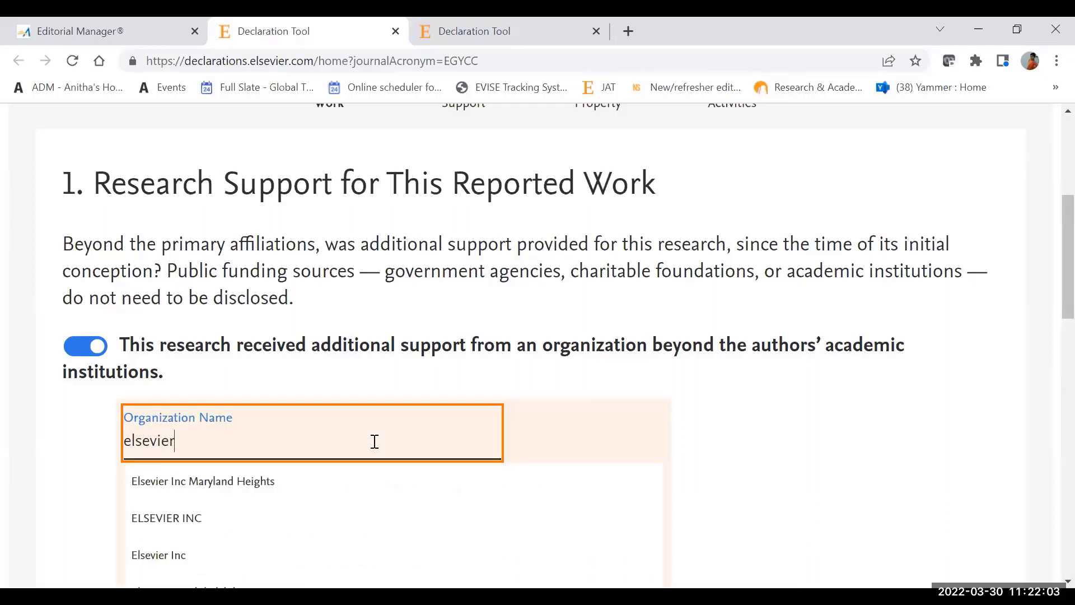
left_click(273, 481)
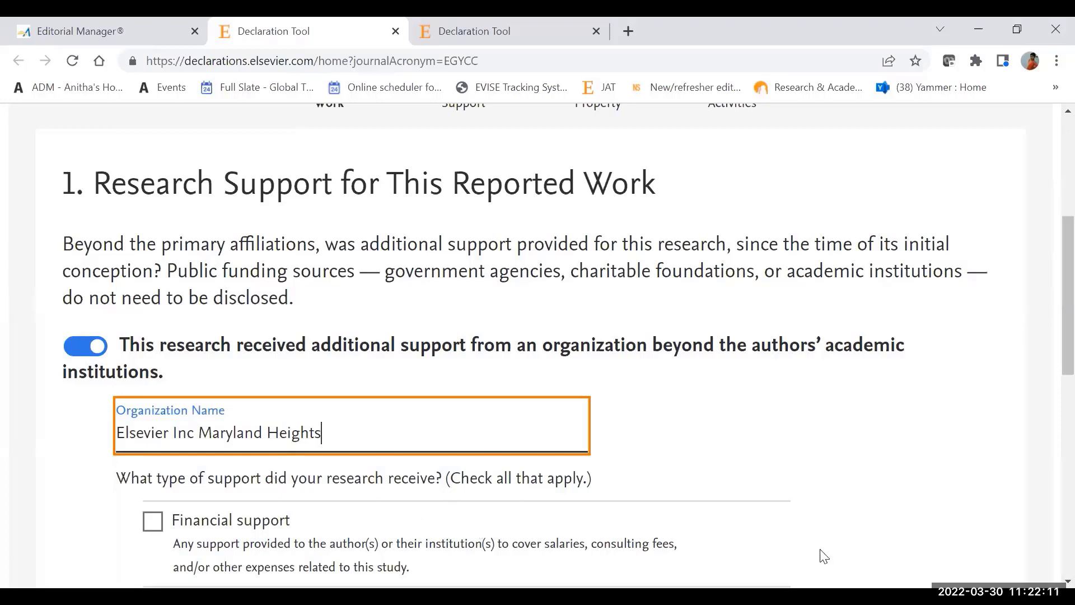
Step: Turn off the statement that this research received additional support and proceed to the Other Support section
scroll(538, 347, "down", 2)
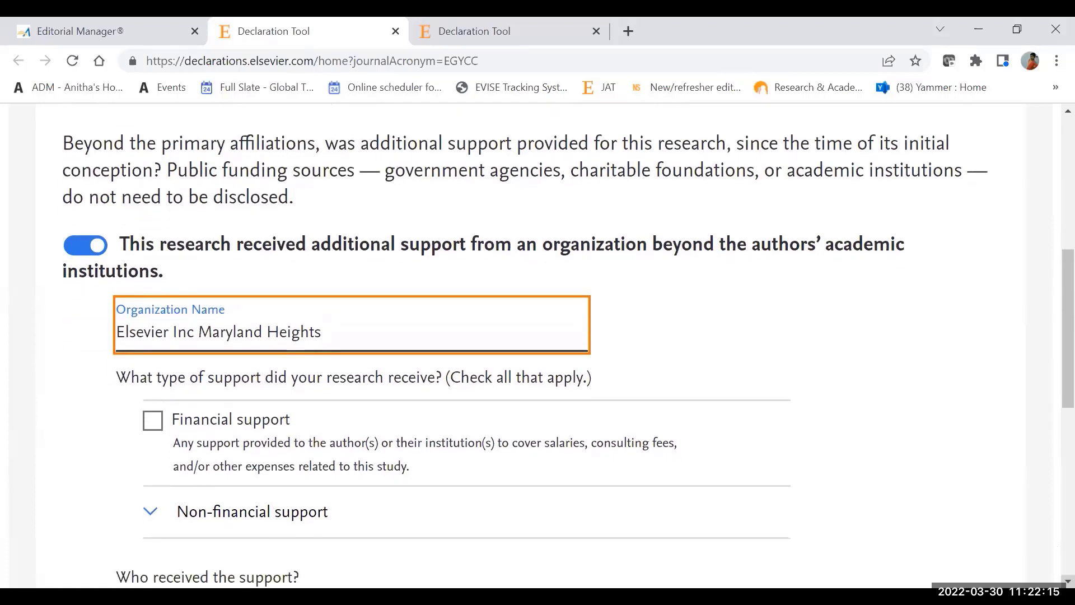
scroll(538, 347, "down", 1)
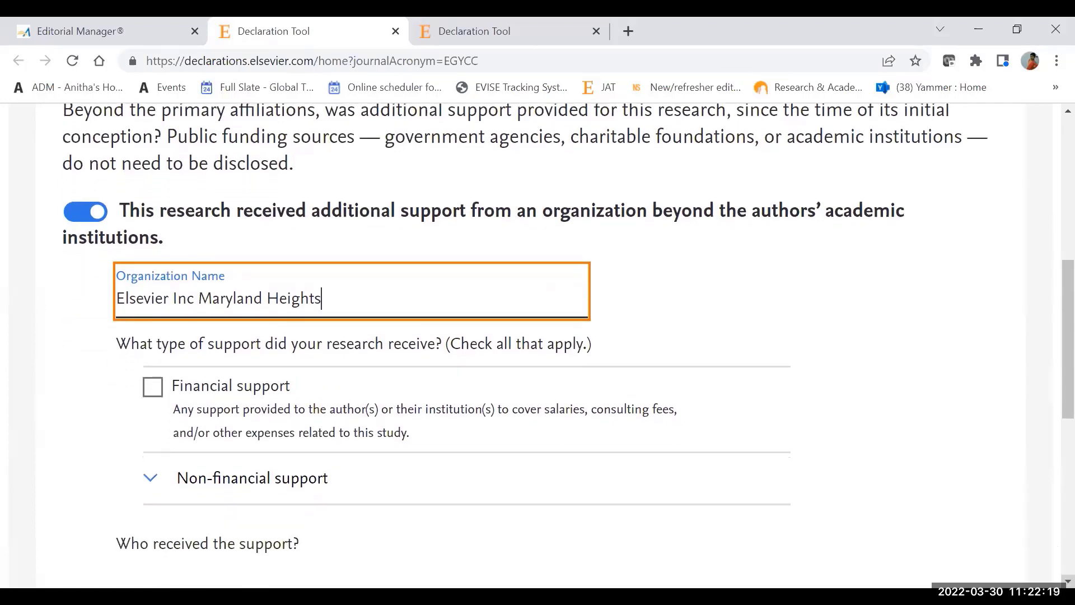
scroll(835, 577, "down", 2)
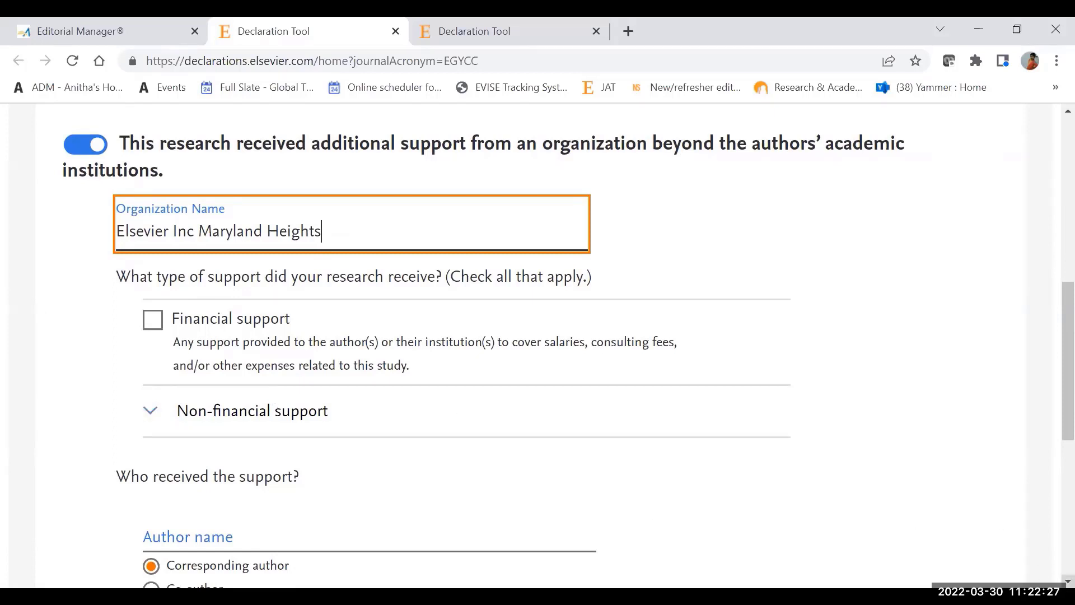
scroll(257, 498, "down", 4)
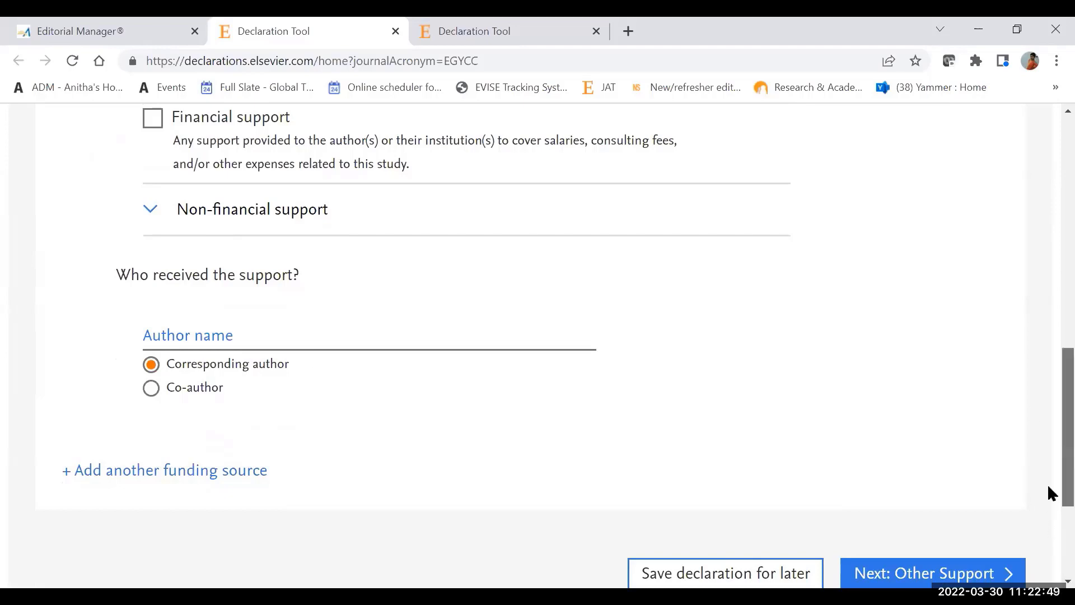
scroll(1048, 485, "up", 7)
scroll(1048, 332, "down", 1)
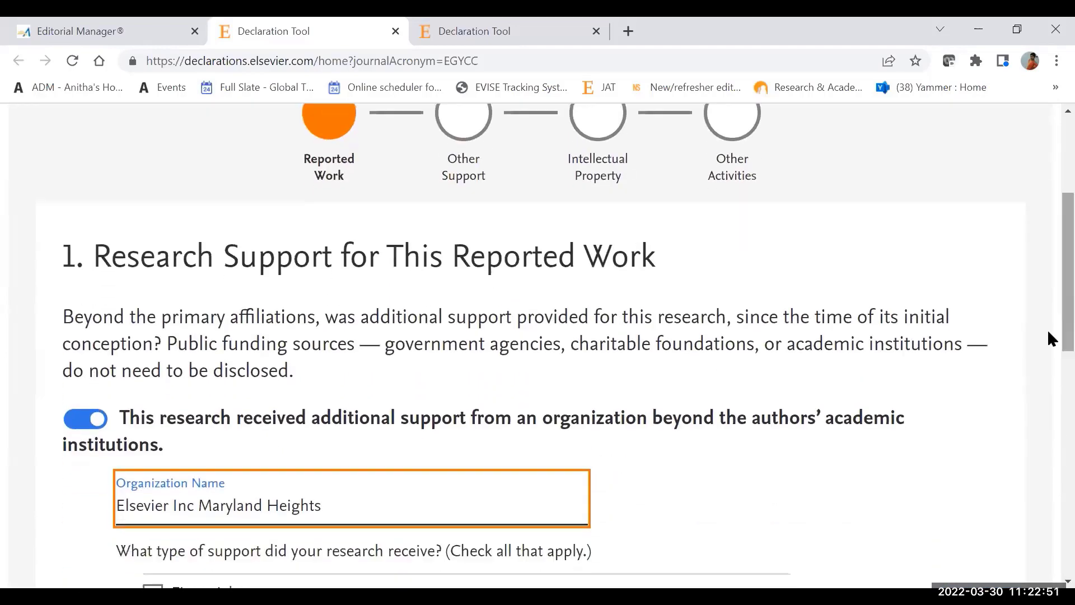
left_click(73, 424)
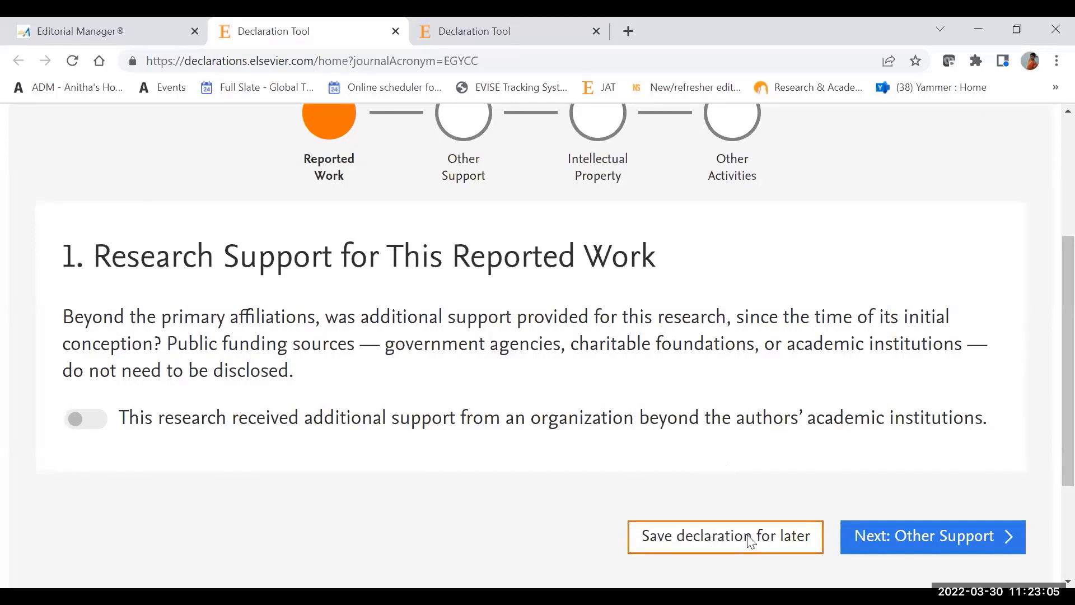
left_click(928, 538)
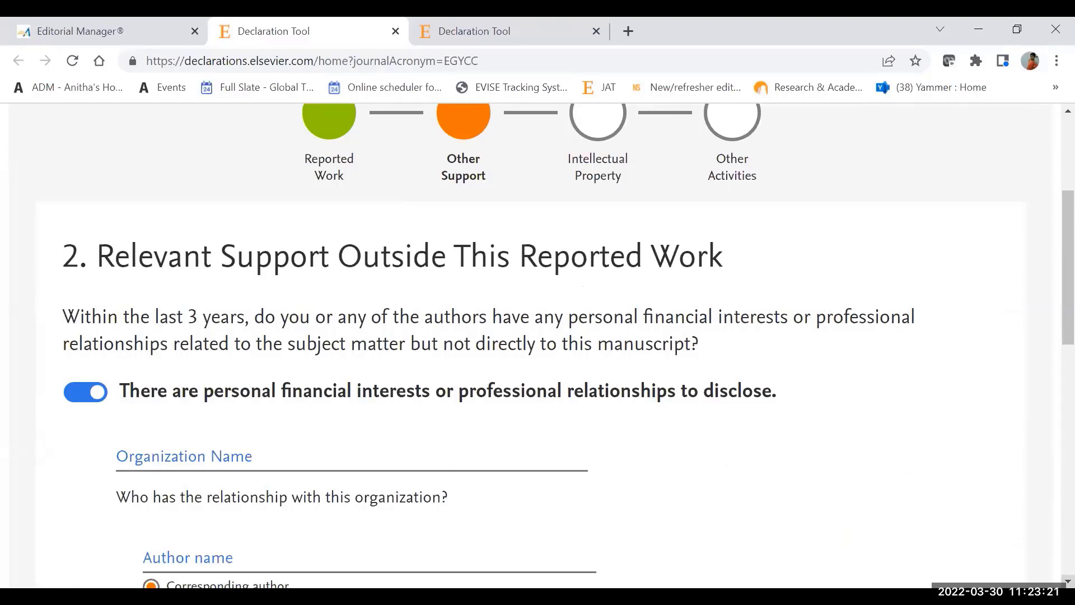
Step: Turn off the disclosure of personal financial interests or professional relationships and proceed to the Intellectual Property section
scroll(538, 345, "down", 2)
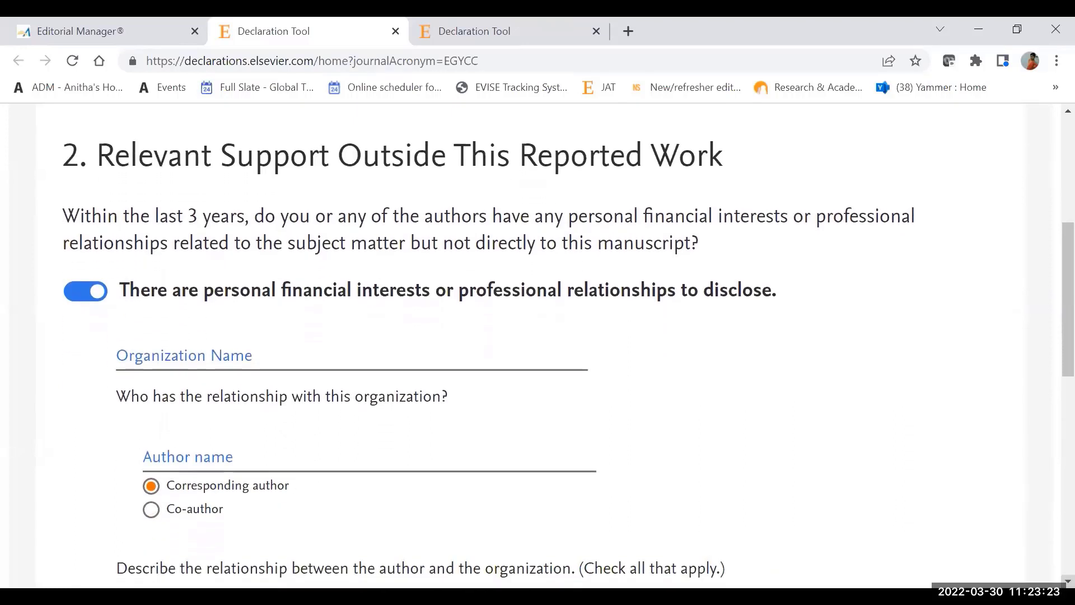
scroll(538, 344, "down", 1)
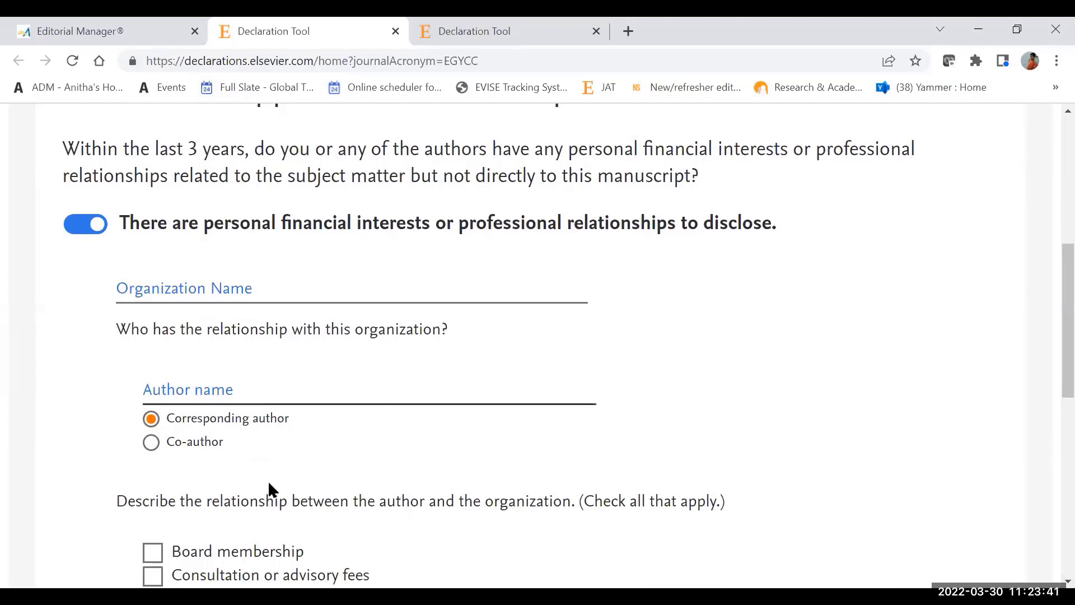
left_click(73, 225)
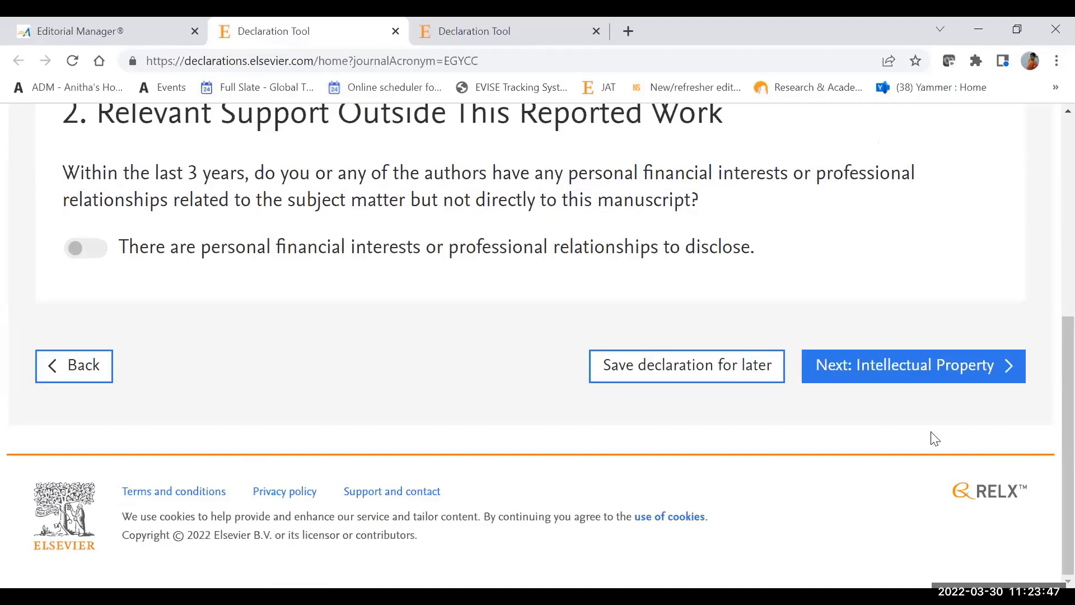
left_click(914, 378)
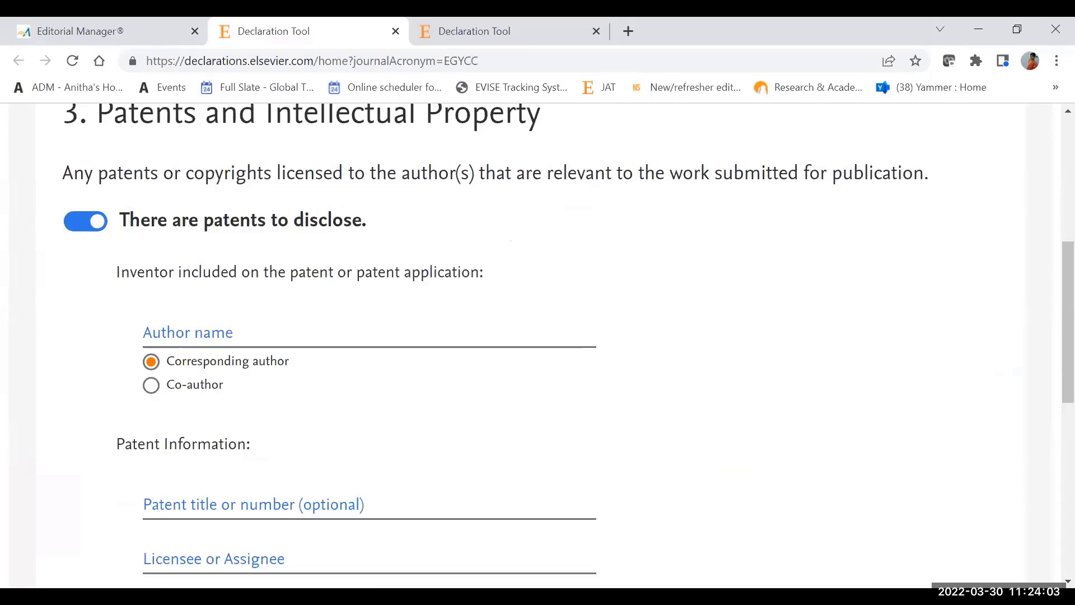
Step: Turn off the patents disclosure and proceed to the Other Activities section
scroll(1068, 581, "down", 3)
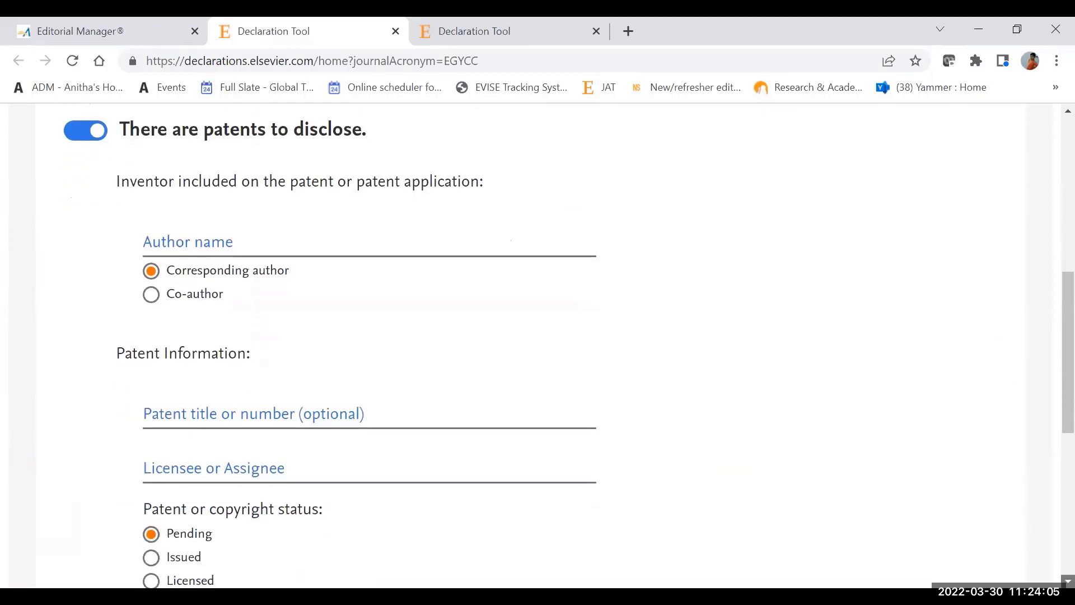
left_click_drag(1048, 431, 1048, 362)
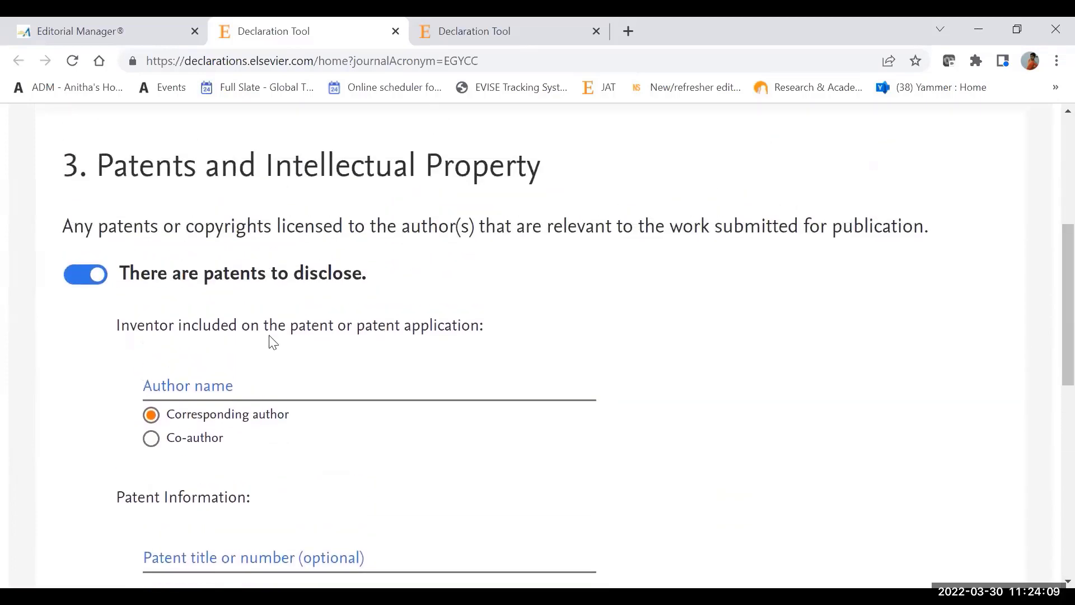
left_click(67, 275)
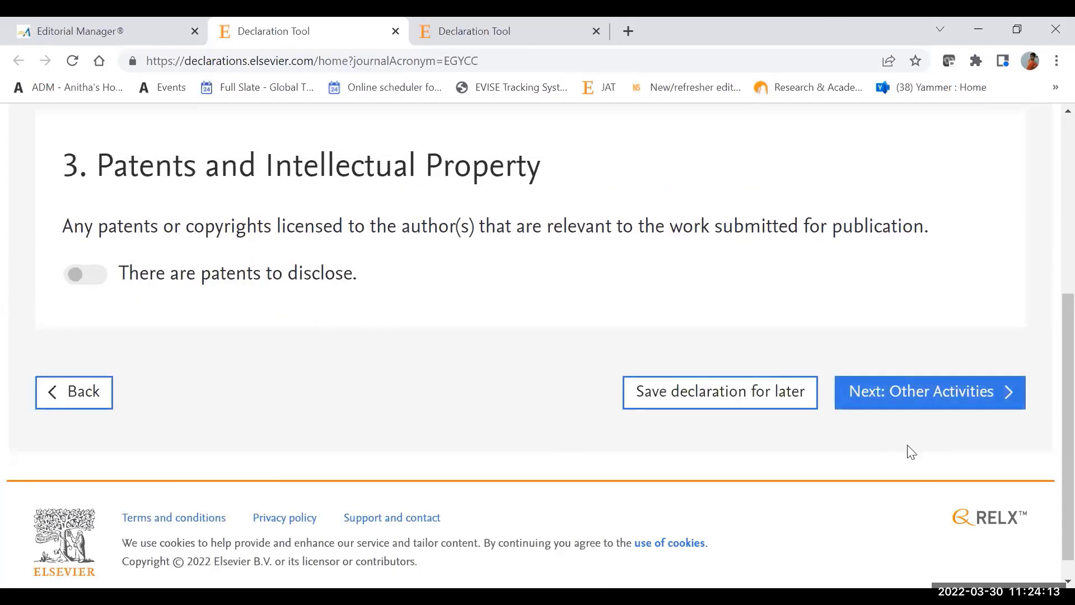
left_click(930, 391)
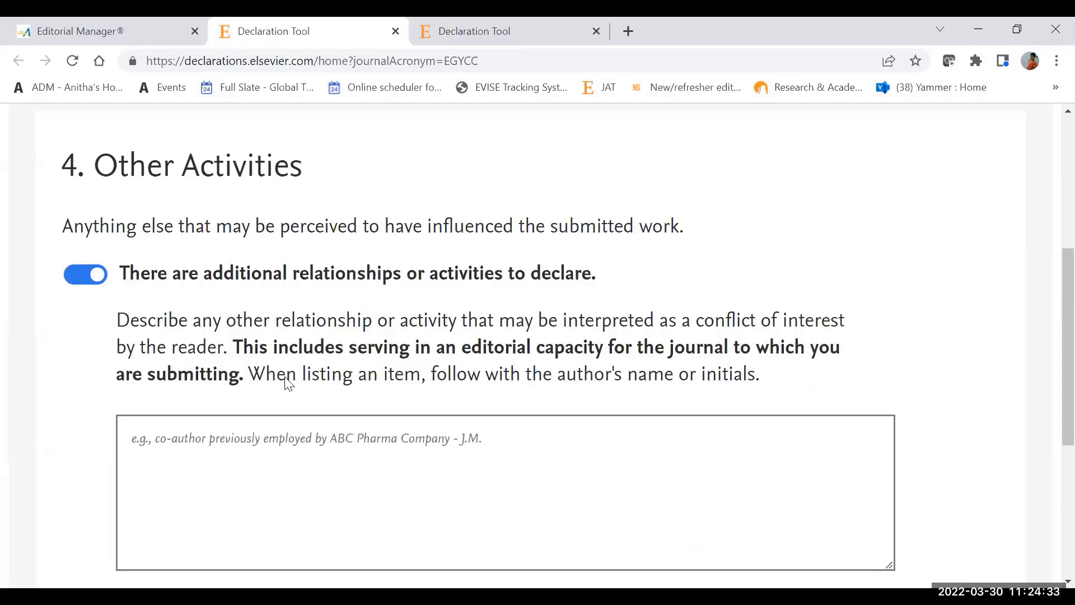
Step: Describe the additional relationships or activities as "Test" and proceed to the declaration review
left_click(276, 519)
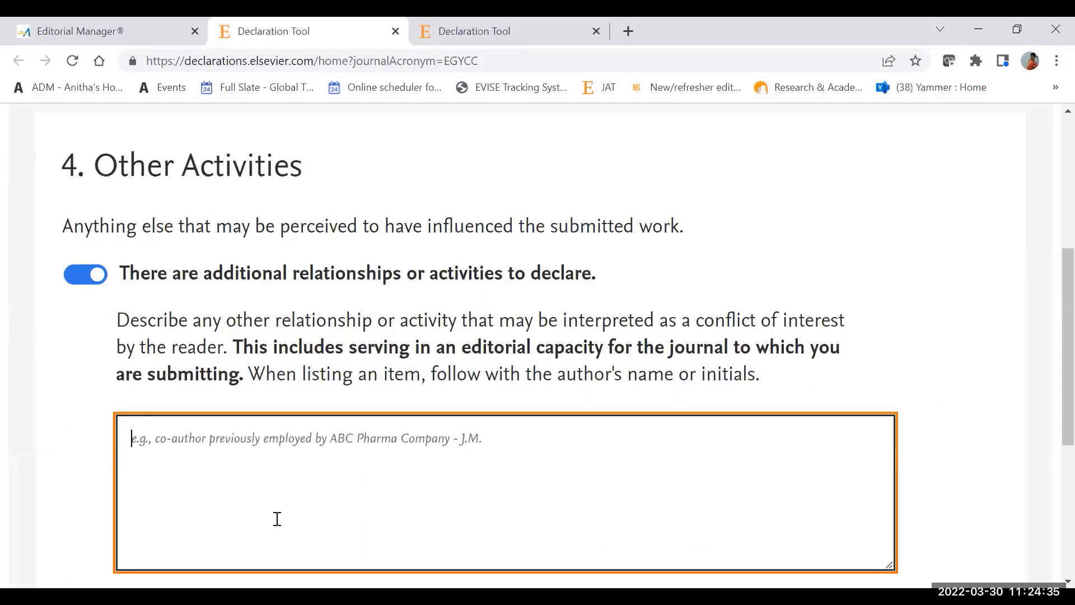
type("Test")
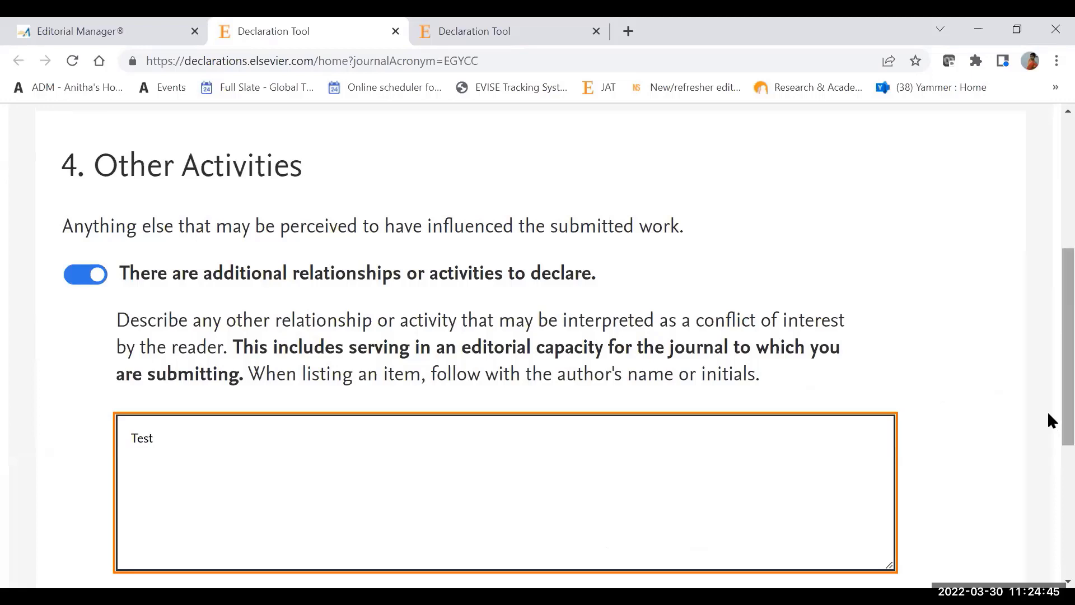
scroll(1046, 417, "down", 1)
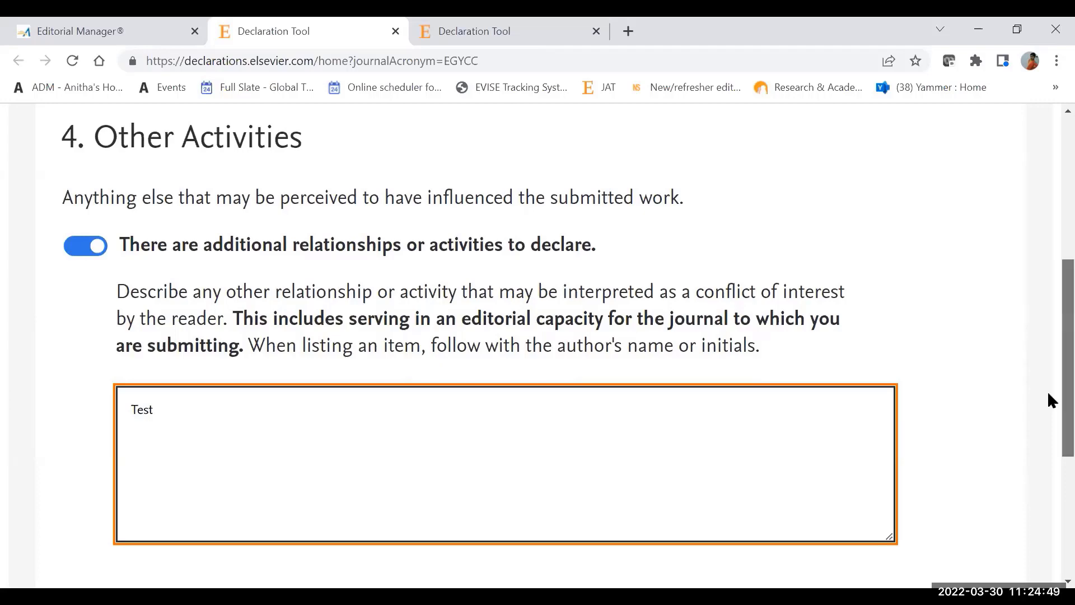
scroll(1047, 391, "down", 5)
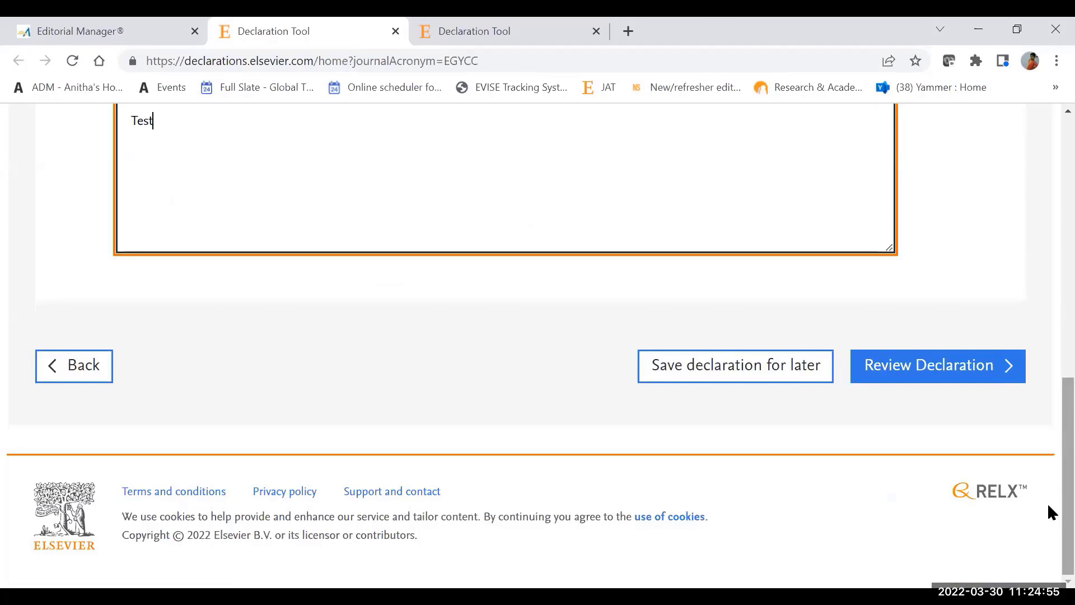
left_click(924, 368)
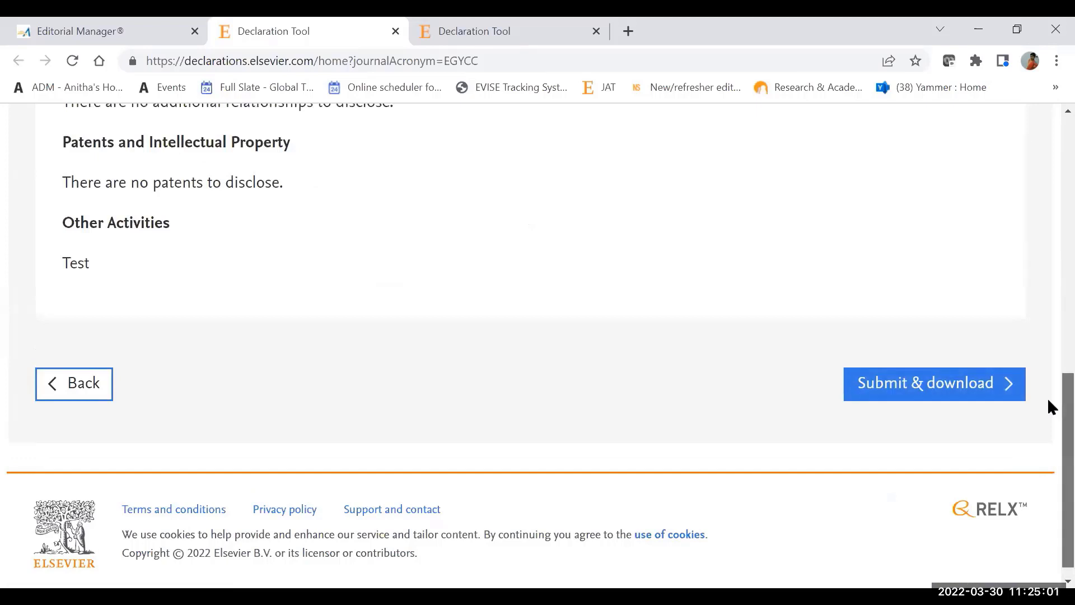
Step: Review the finalized Declaration of Interests, submit it and download the declaration without saving it under an email address
scroll(1046, 387, "up", 5)
scroll(1047, 282, "up", 1)
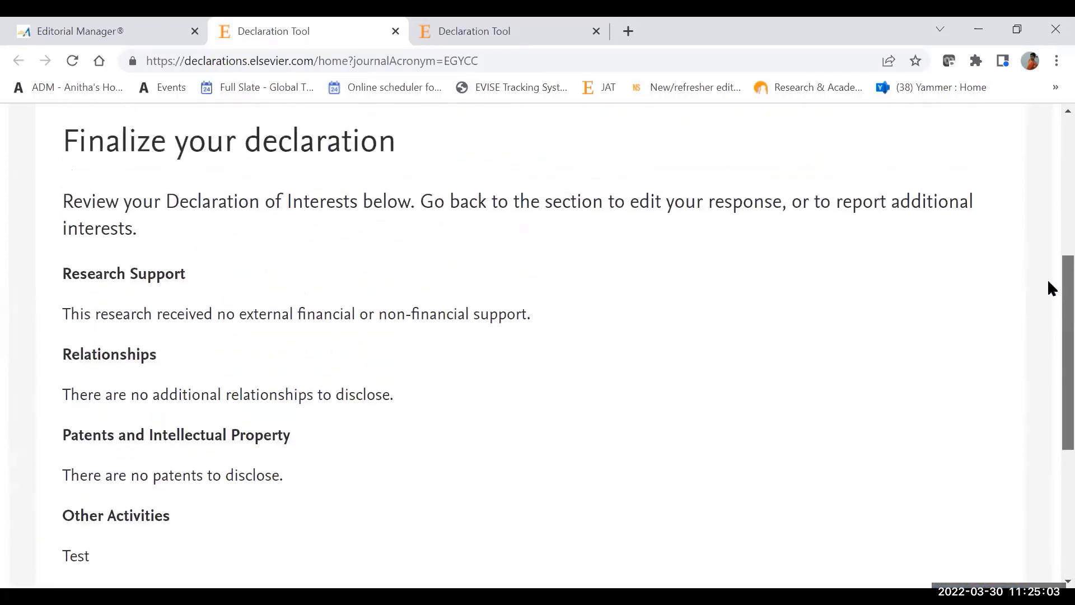
scroll(1047, 284, "down", 5)
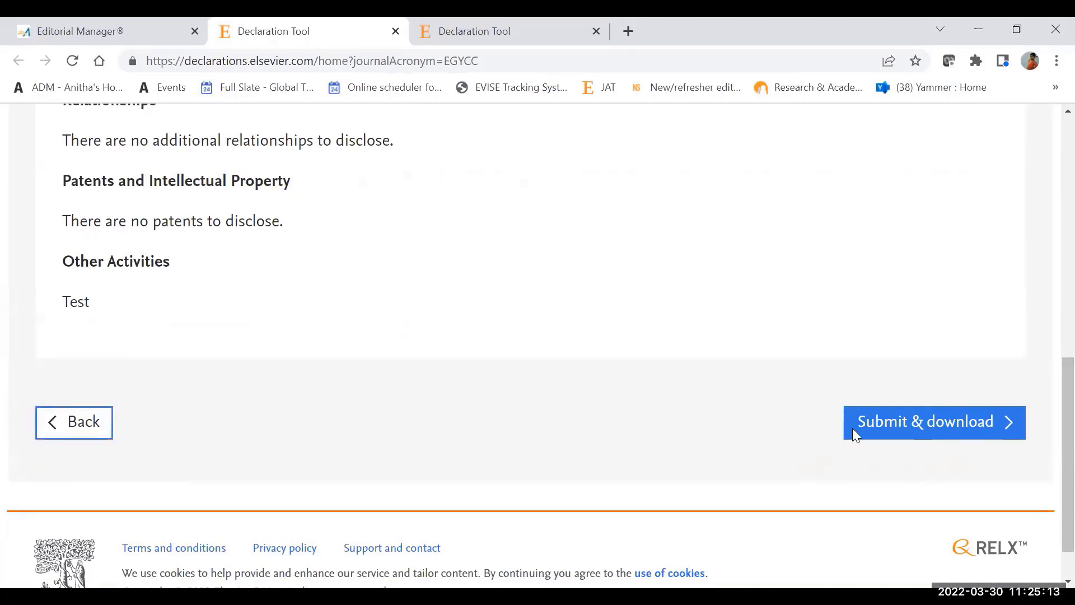
left_click(941, 427)
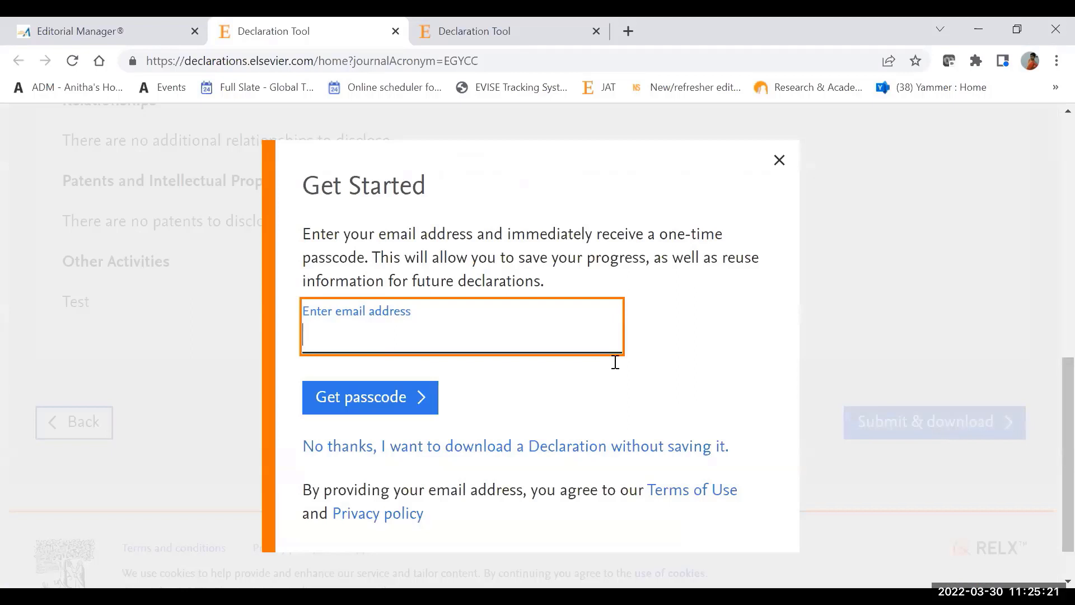
left_click(493, 323)
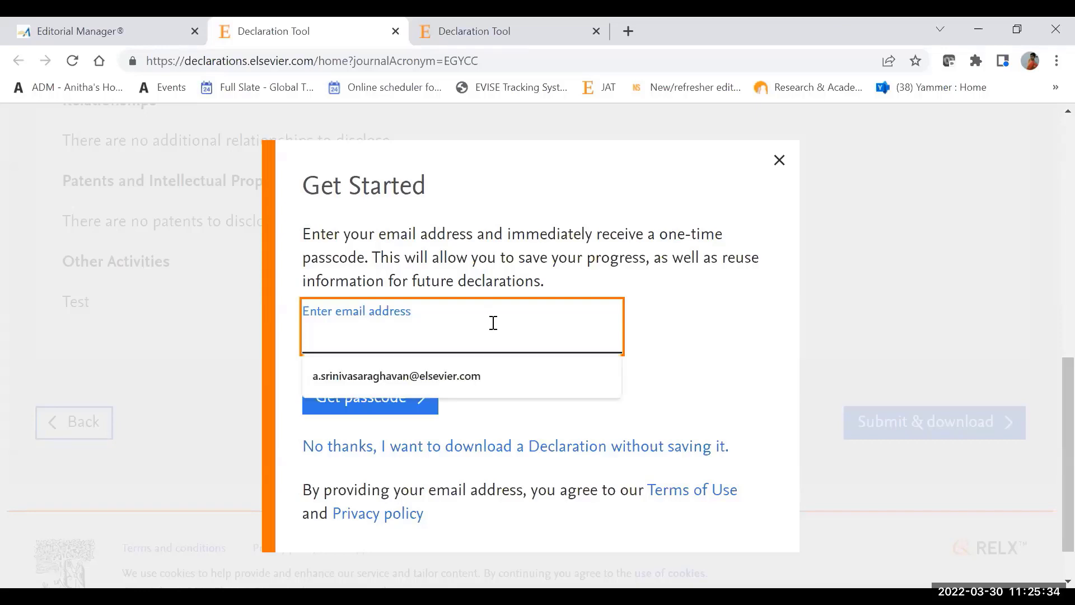
left_click(703, 343)
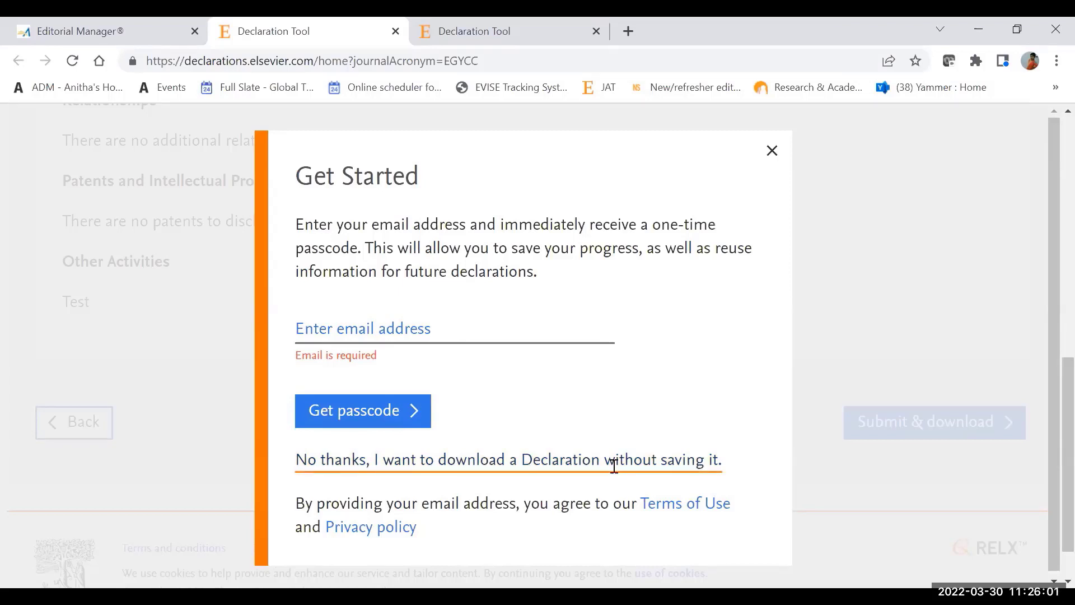
left_click(595, 459)
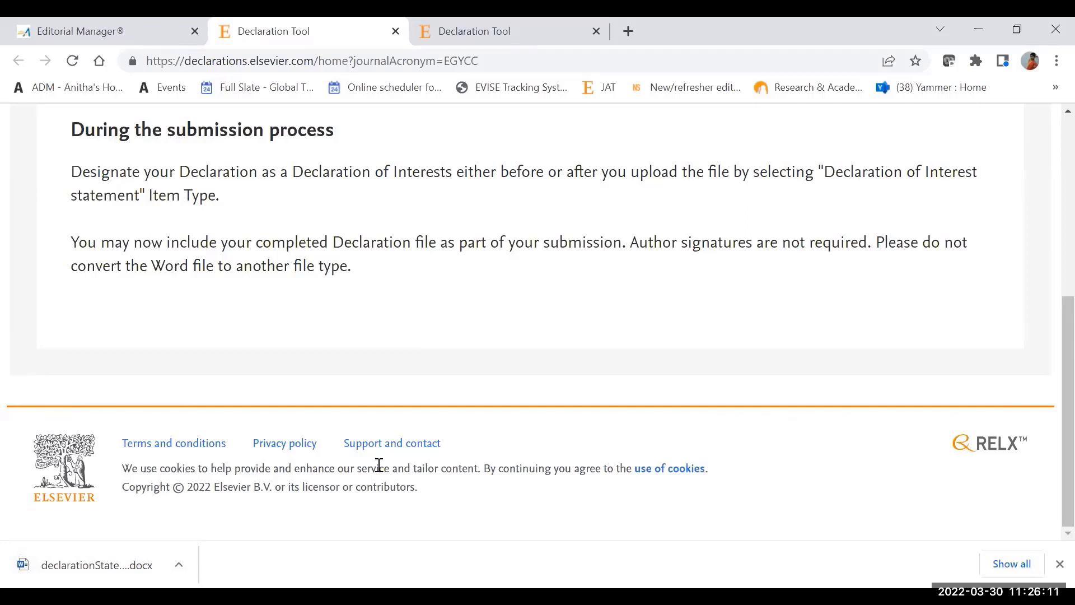
Step: Return to the Editorial Manager submission and upload declaration-of-competing-interests (1).docx as an attached file
left_click(120, 27)
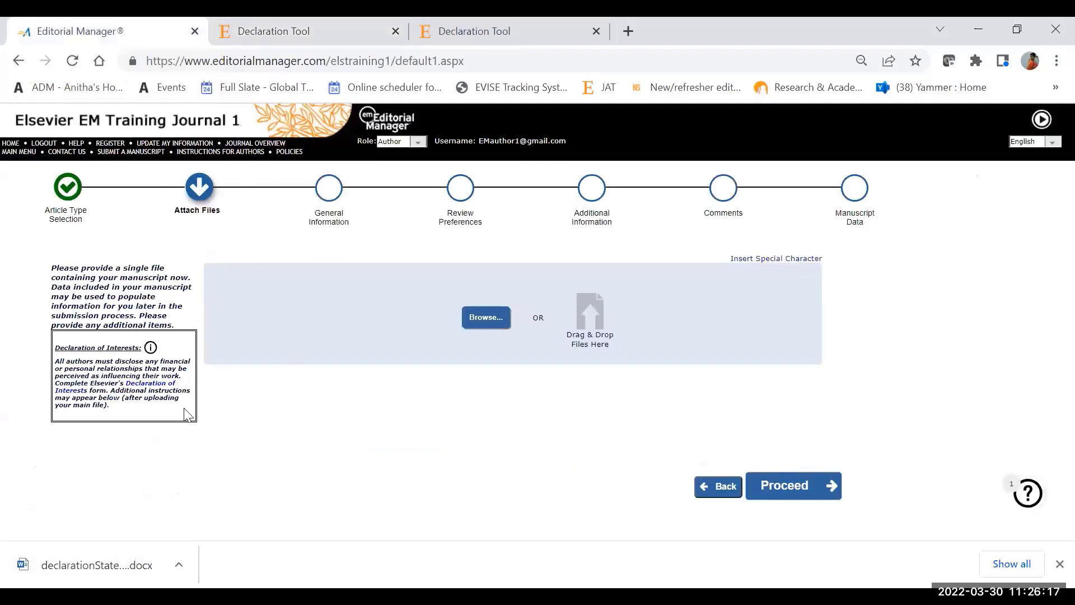
left_click(480, 321)
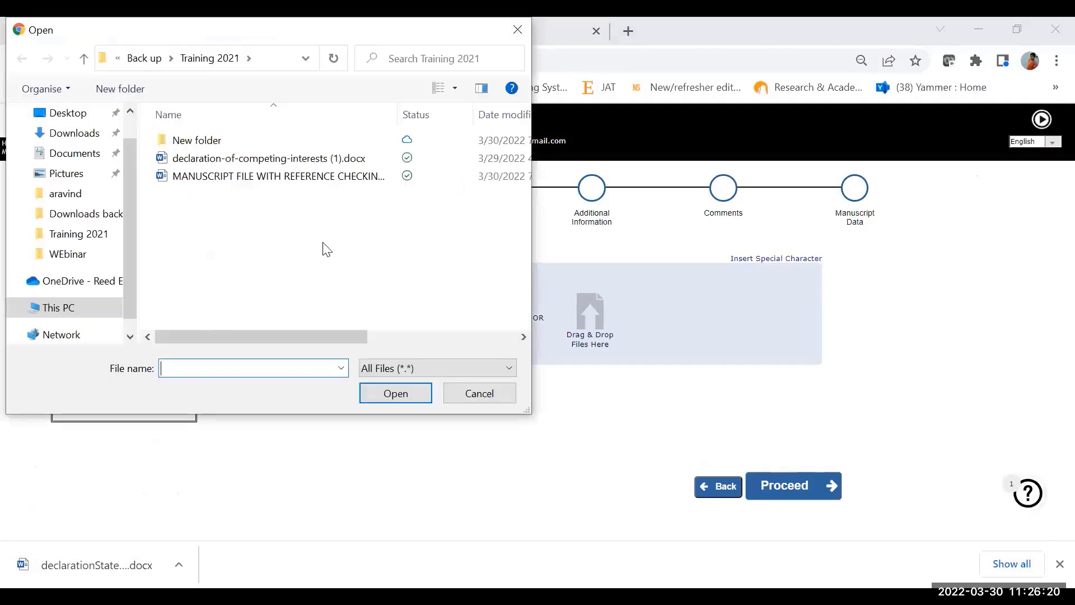
double_click(330, 163)
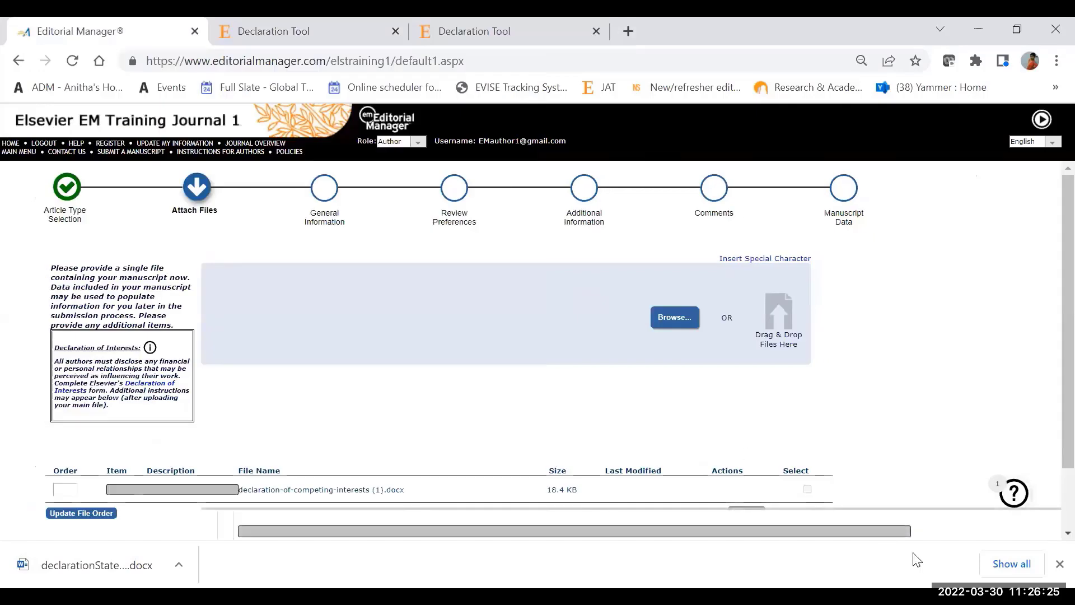
left_click(1058, 564)
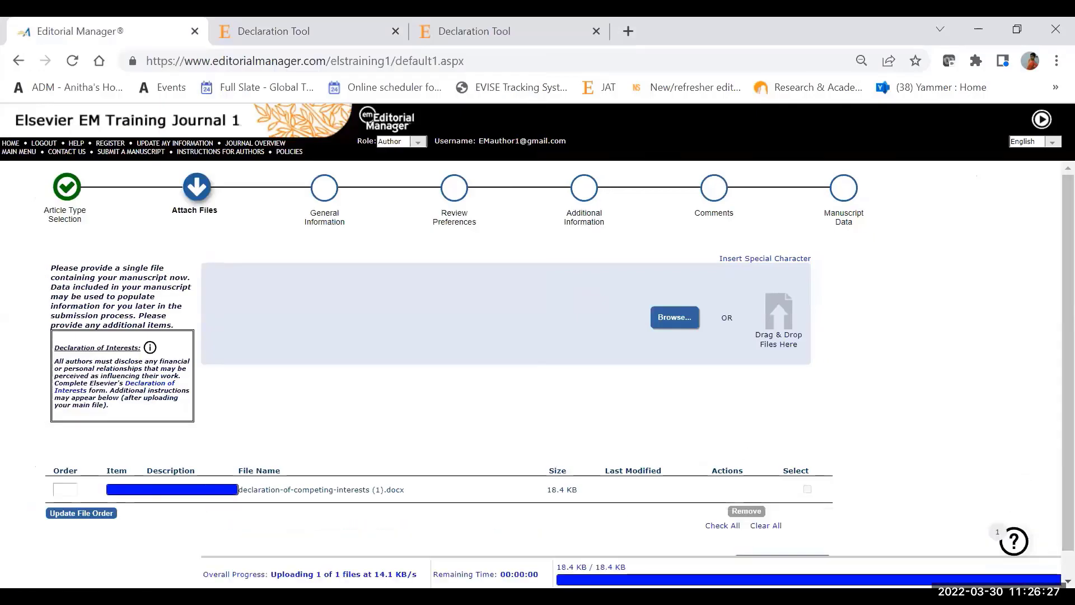
Step: Change the item type of the uploaded declaration file to Declaration of Interest
scroll(515, 528, "down", 1)
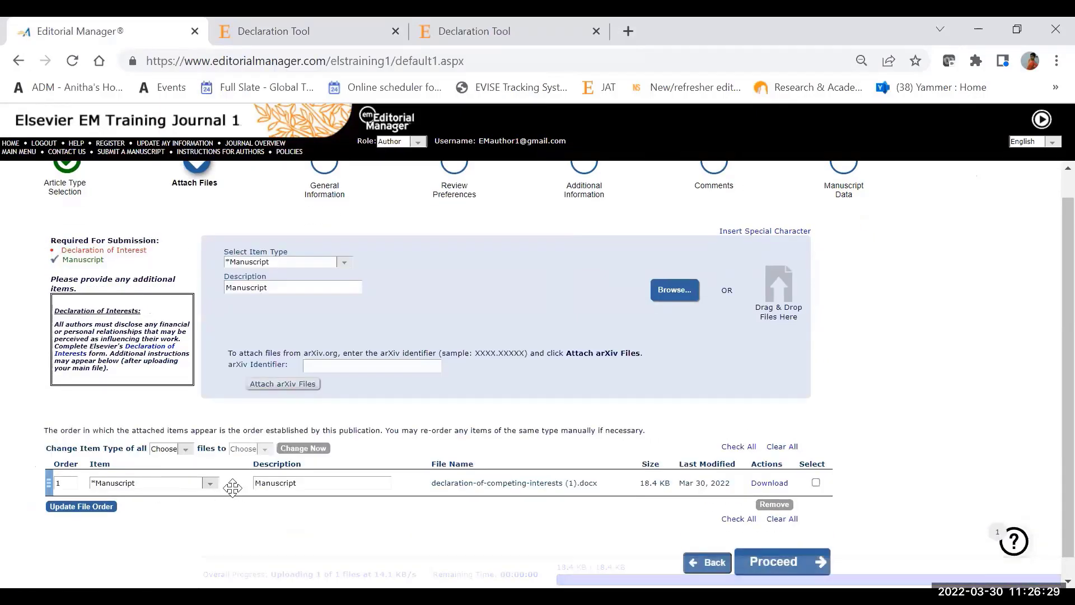
left_click(210, 483)
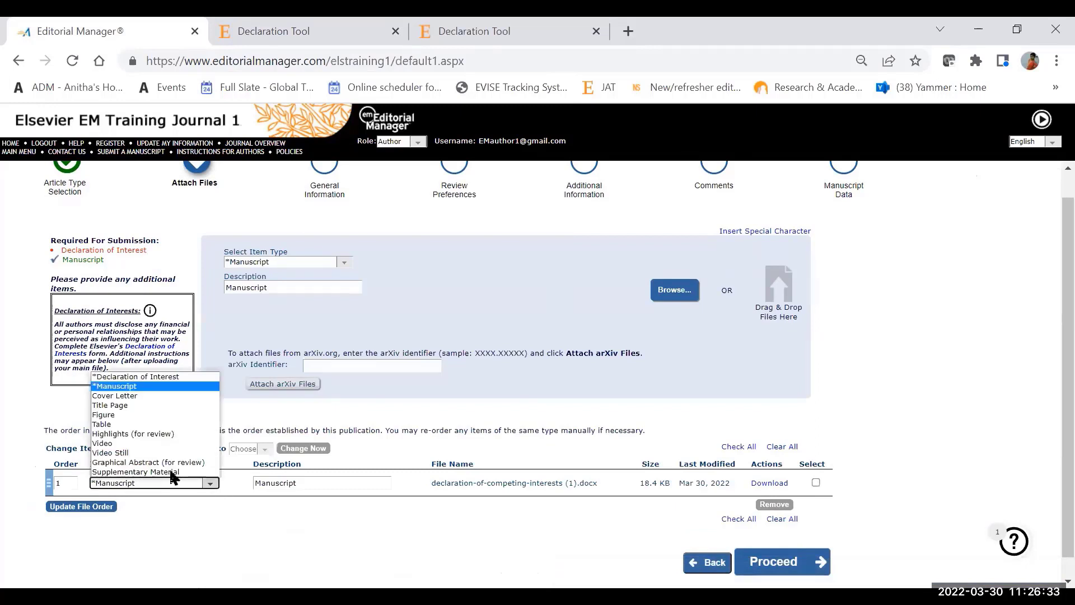
left_click(157, 377)
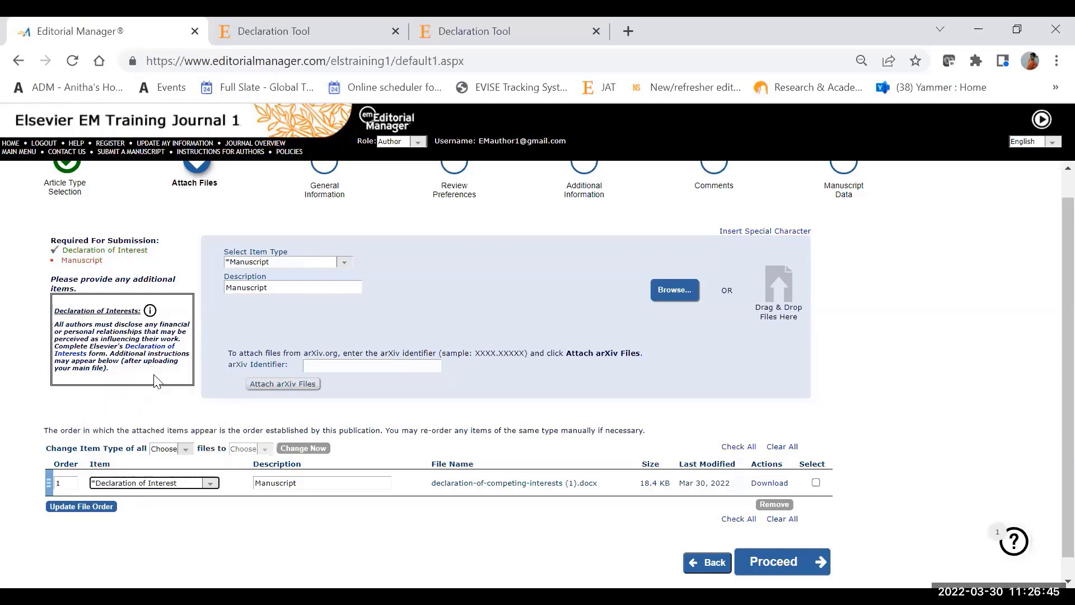
Step: Bring up the Declaration of Interests home page that is open alongside the submission
left_click(530, 32)
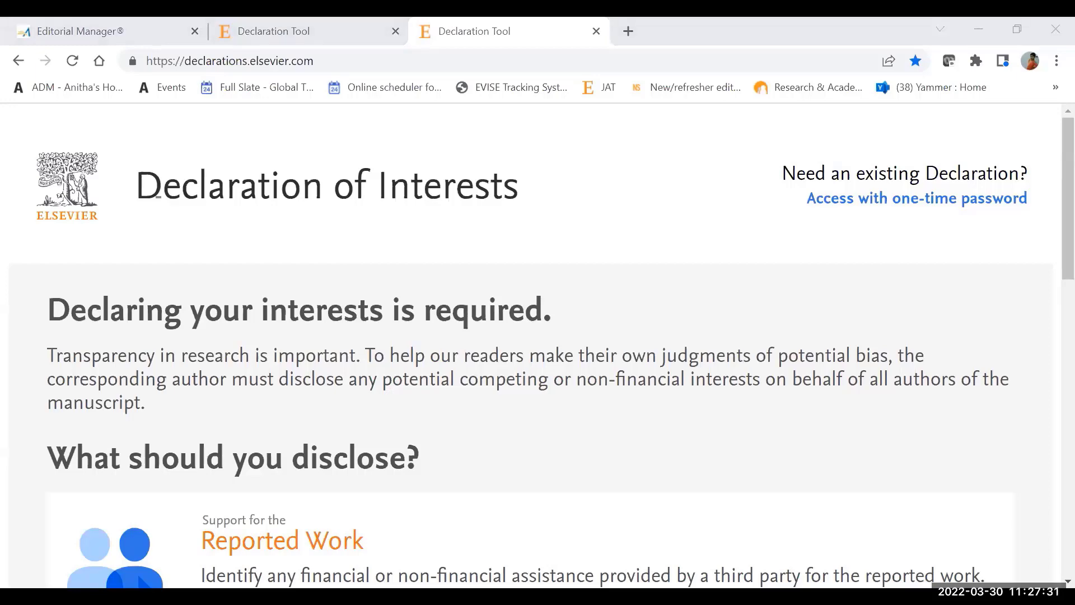
Step: Switch to the PowerPoint slide show, toggle presenter view off and on, and move on to the "Track your submission" slide
left_click(707, 475)
right_click(749, 465)
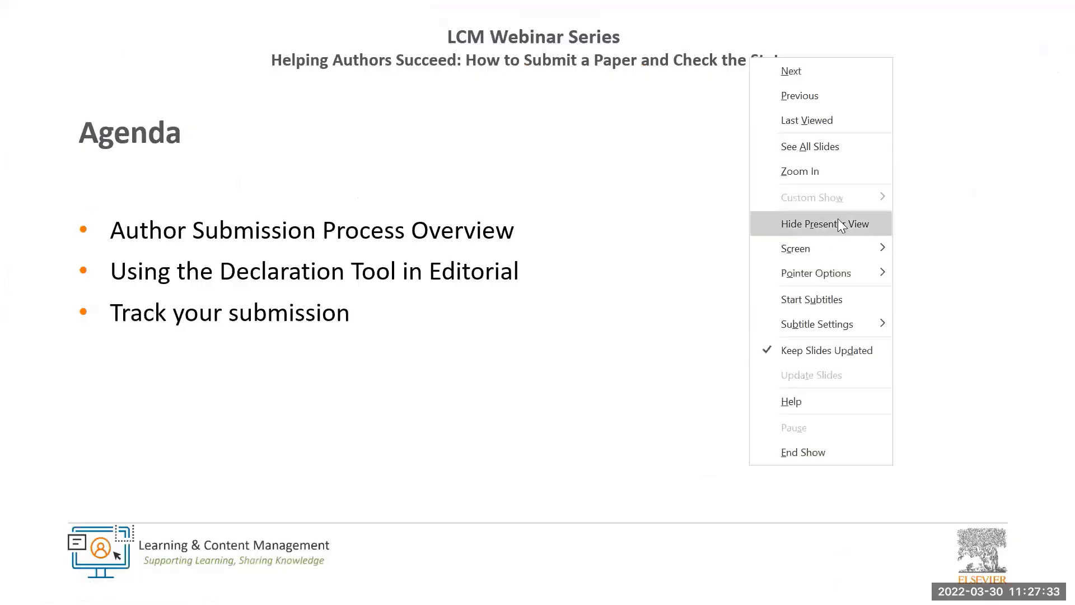
left_click(840, 224)
right_click(838, 223)
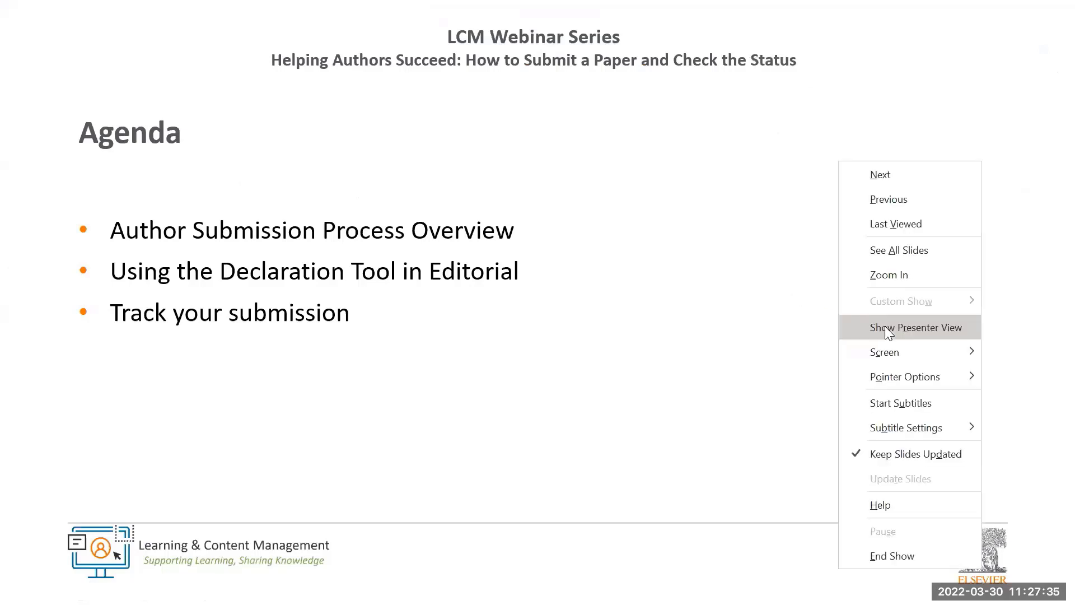
left_click(885, 327)
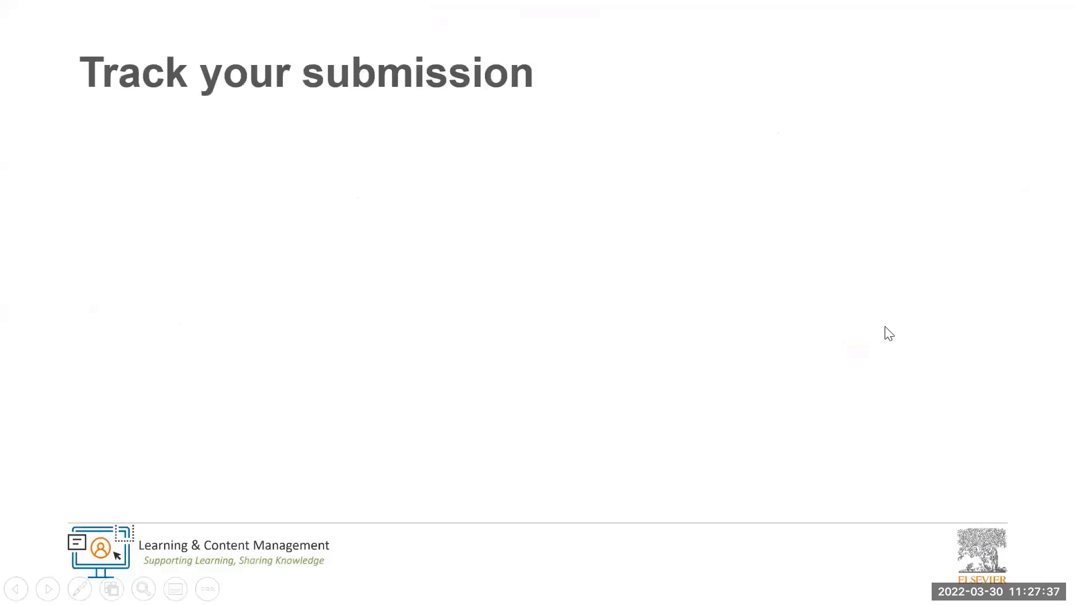